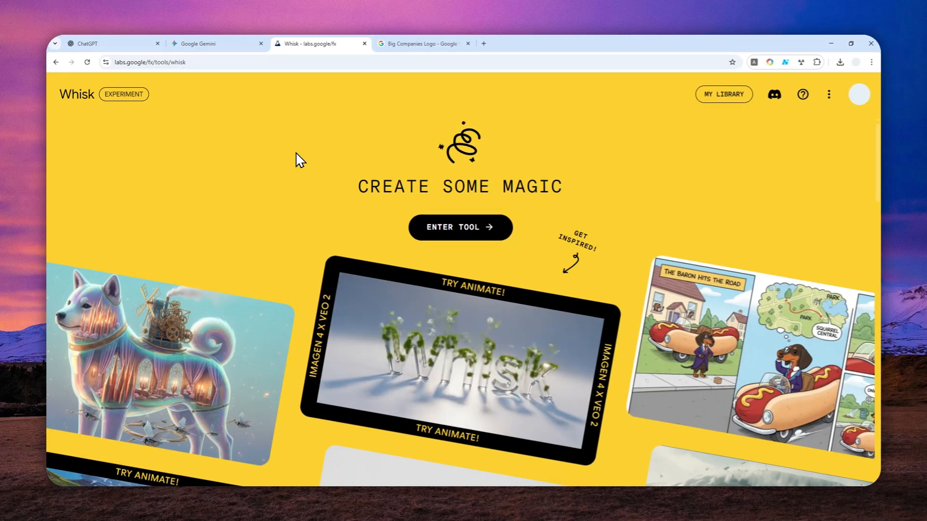
Look through the example images in the gallery on the Whisk landing page.
{"action": "scroll", "coordinate": [302, 186], "scroll_direction": "down", "scroll_amount": 5}
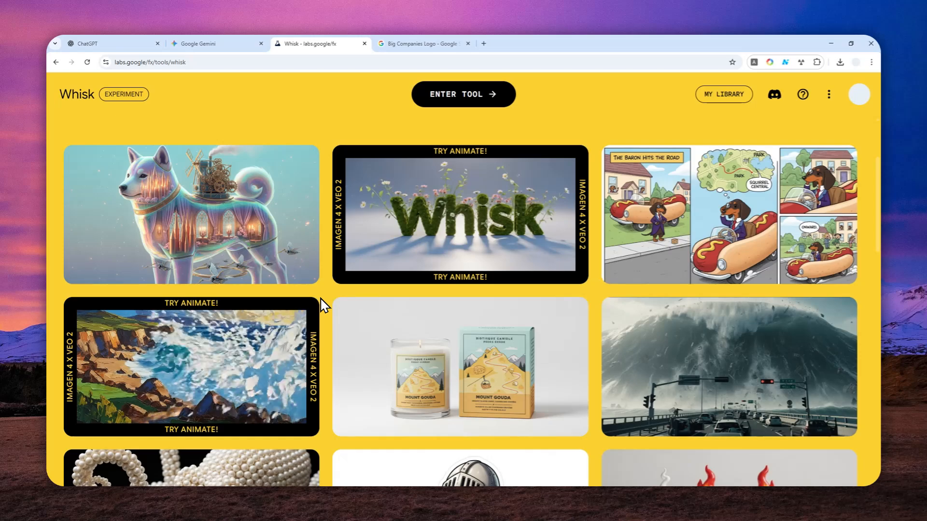
{"action": "scroll", "coordinate": [320, 304], "scroll_direction": "down", "scroll_amount": 2}
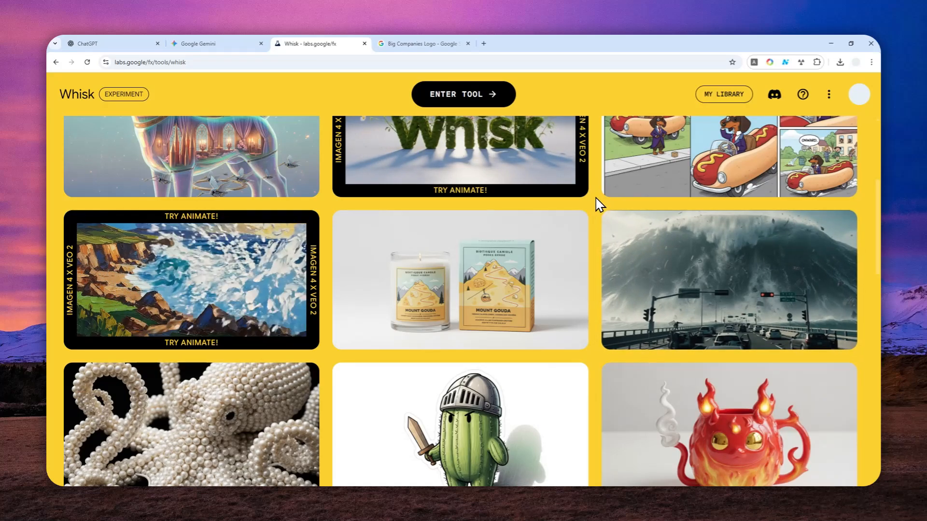
{"action": "scroll", "coordinate": [597, 206], "scroll_direction": "down", "scroll_amount": 2}
{"action": "scroll", "coordinate": [595, 213], "scroll_direction": "down", "scroll_amount": 1}
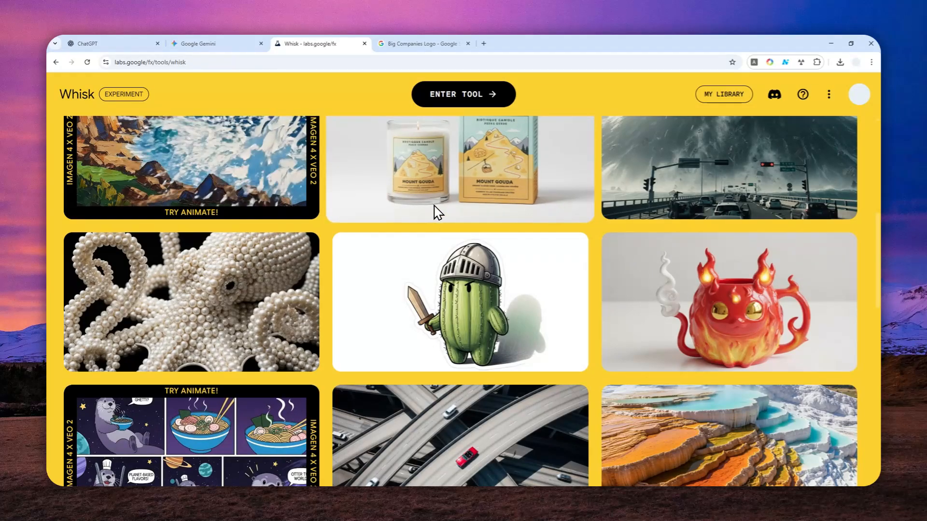
{"action": "scroll", "coordinate": [425, 237], "scroll_direction": "down", "scroll_amount": 4}
{"action": "scroll", "coordinate": [400, 245], "scroll_direction": "down", "scroll_amount": 2}
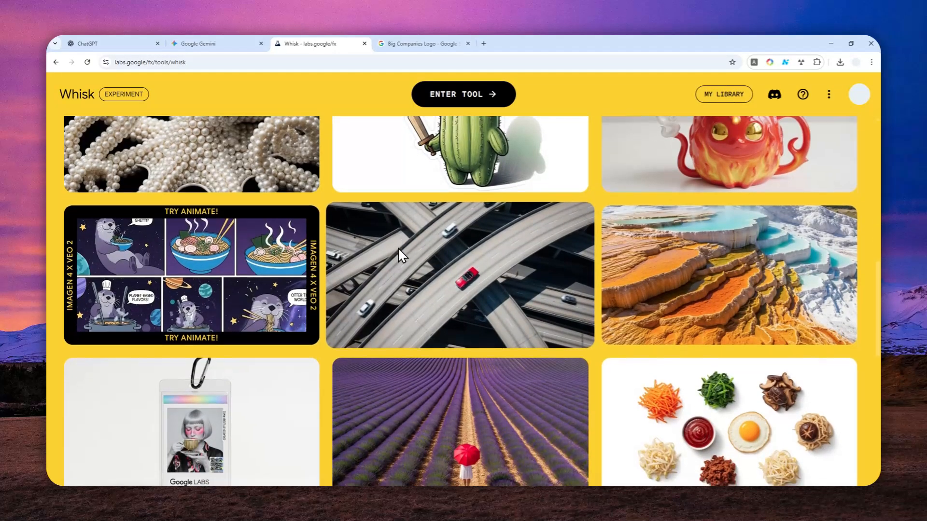
Switch to the Big Companies Logo image results and look over the example logos and the Shutterstock preview.
{"action": "left_click", "coordinate": [415, 43]}
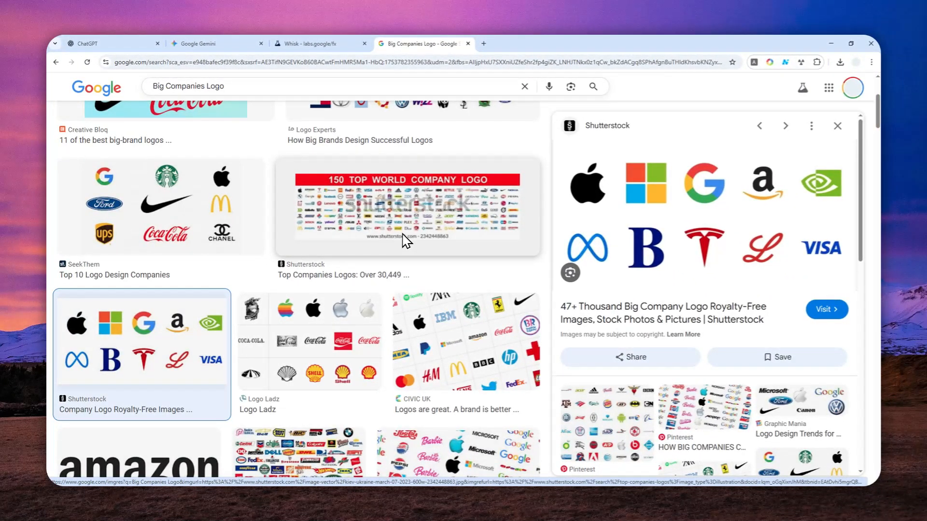
{"action": "scroll", "coordinate": [427, 237], "scroll_direction": "up", "scroll_amount": 4}
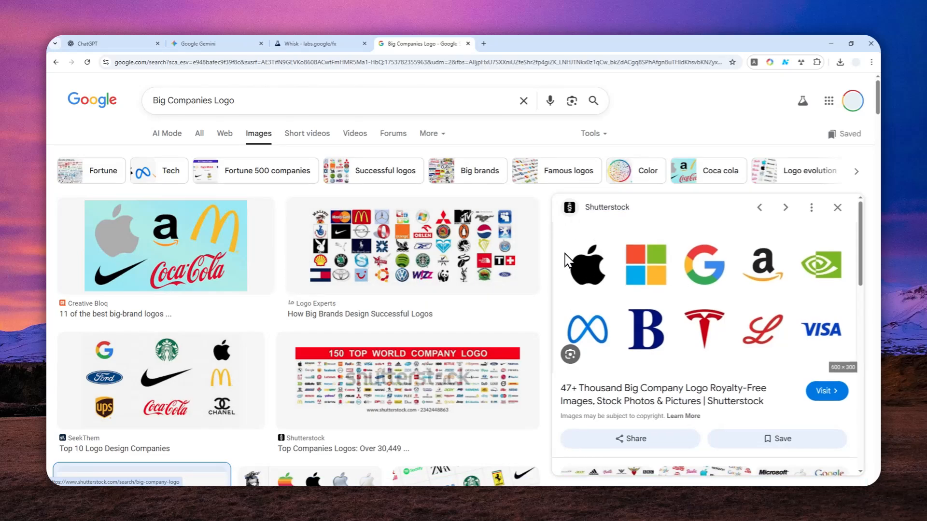
{"action": "scroll", "coordinate": [579, 278], "scroll_direction": "down", "scroll_amount": 3}
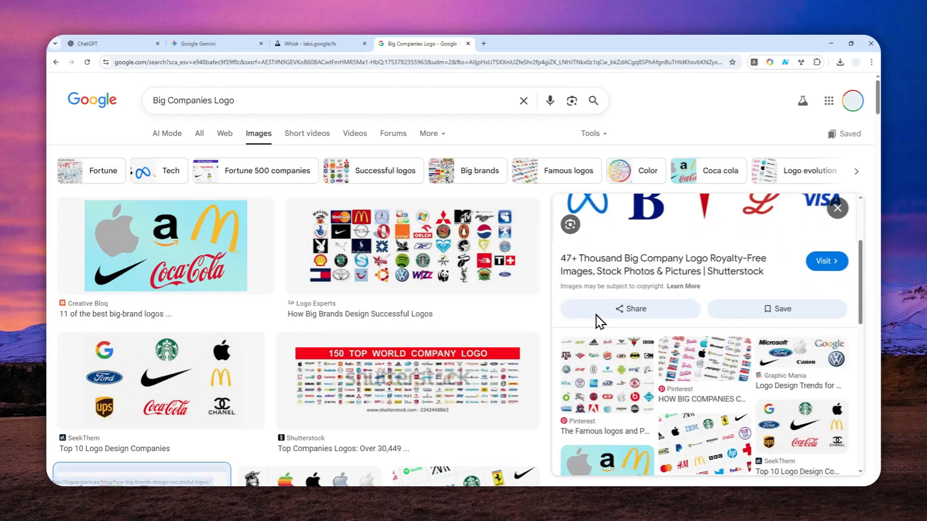
{"action": "scroll", "coordinate": [612, 289], "scroll_direction": "up", "scroll_amount": 3}
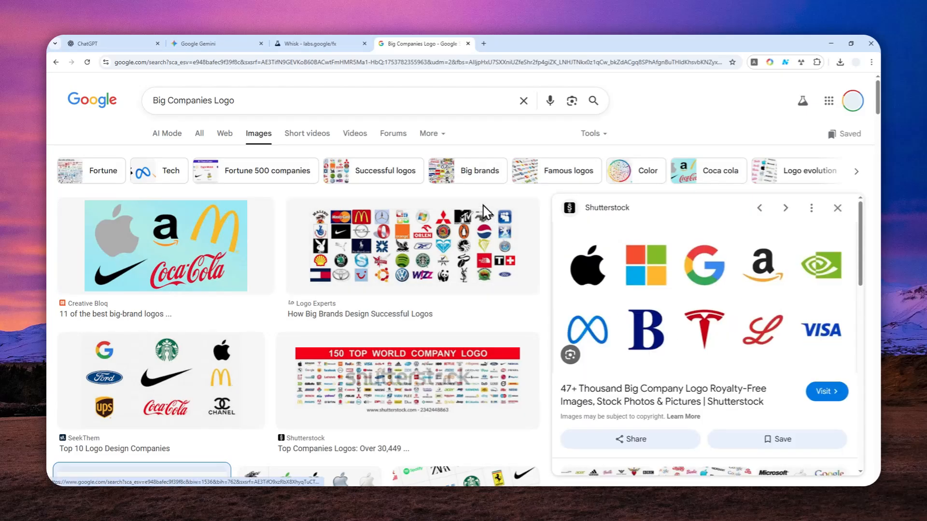
Return to the top of the already open Whisk landing page and look at its web address.
{"action": "left_click", "coordinate": [313, 43]}
{"action": "scroll", "coordinate": [444, 379], "scroll_direction": "up", "scroll_amount": 13}
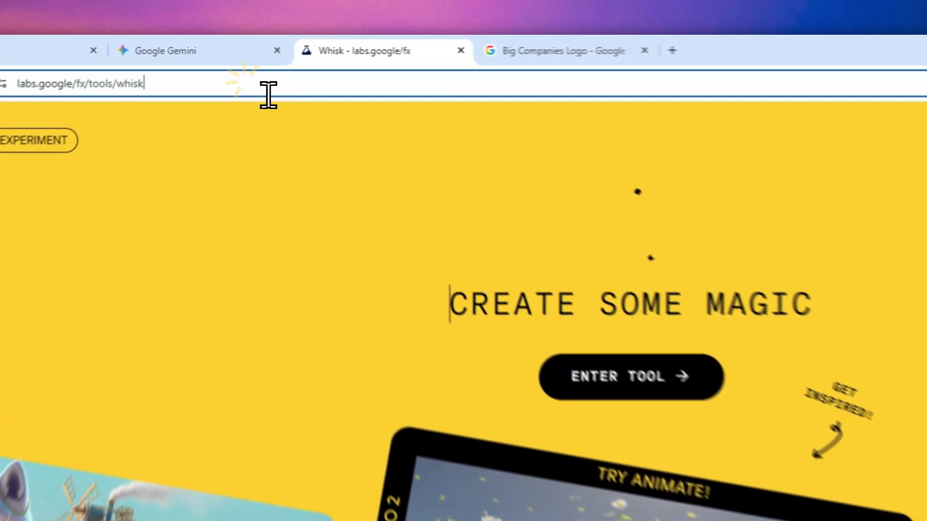
{"action": "left_click", "coordinate": [244, 62]}
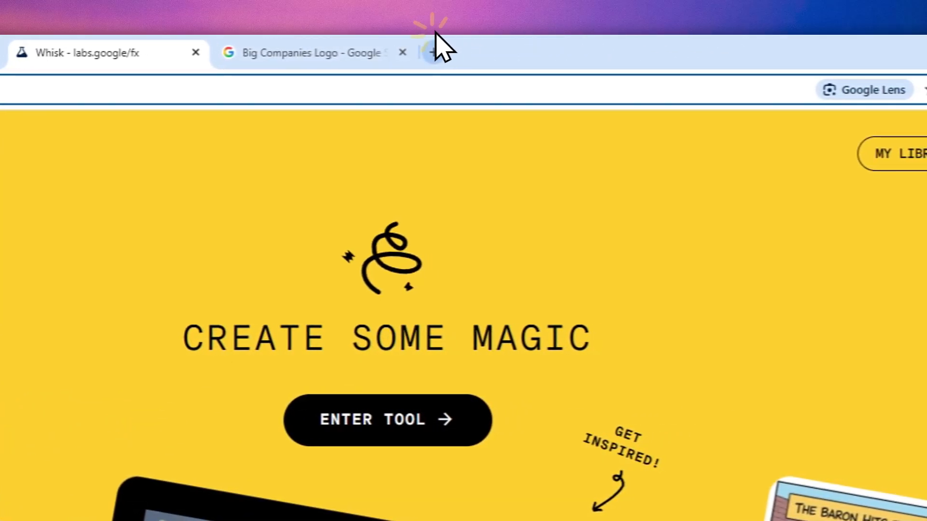
Search for "google whisk" in a new browser tab and open the Whisk - labs.google/fx result.
{"action": "left_click", "coordinate": [433, 46]}
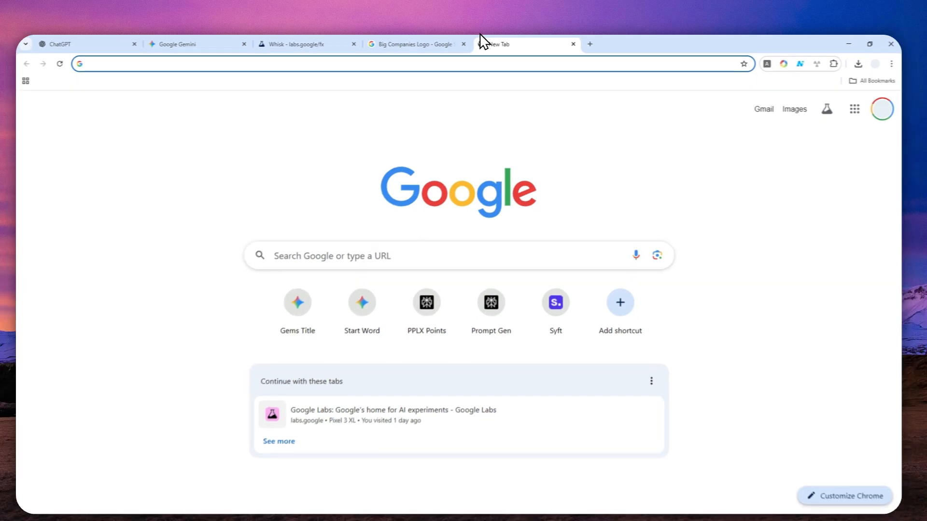
{"action": "type", "text": "google whisk"}
{"action": "key", "text": "Return"}
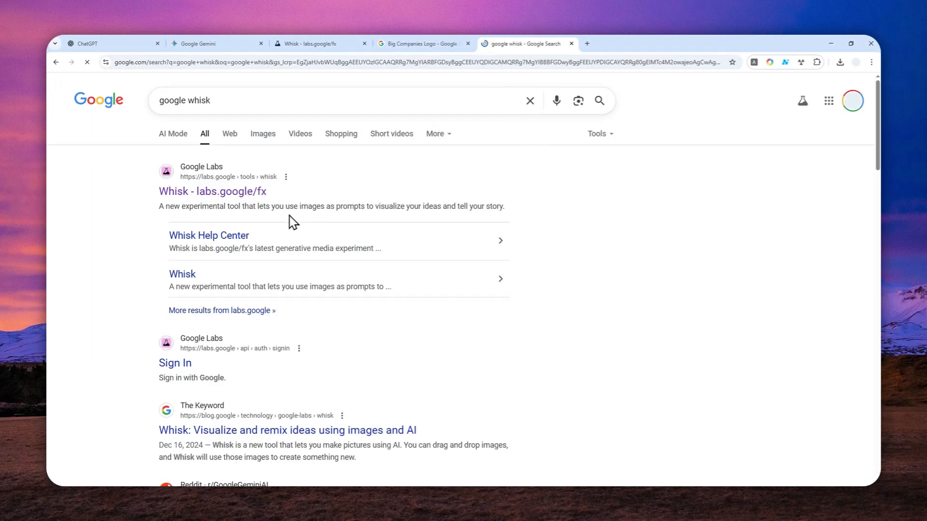
{"action": "left_click", "coordinate": [255, 196]}
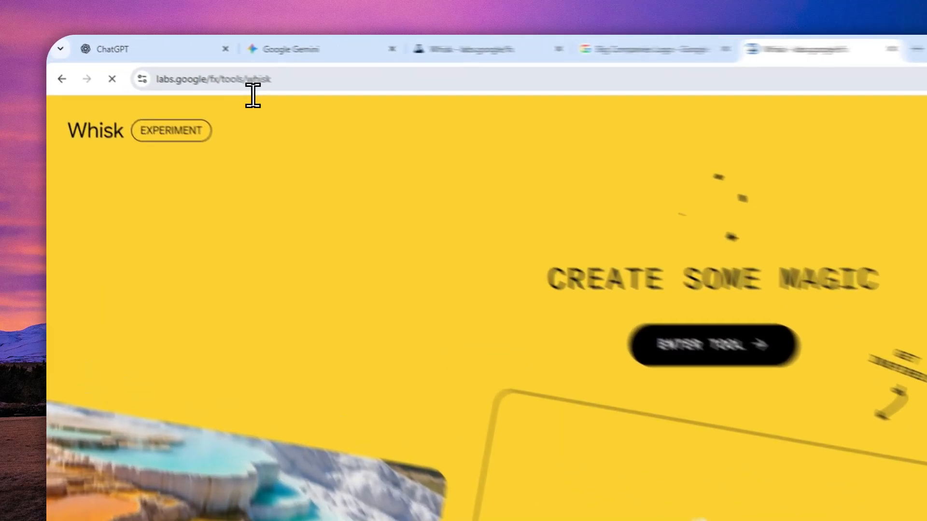
Enter the Whisk tool and expand the image inputs to show the Subject, Scene and Style areas.
{"action": "left_click", "coordinate": [145, 59]}
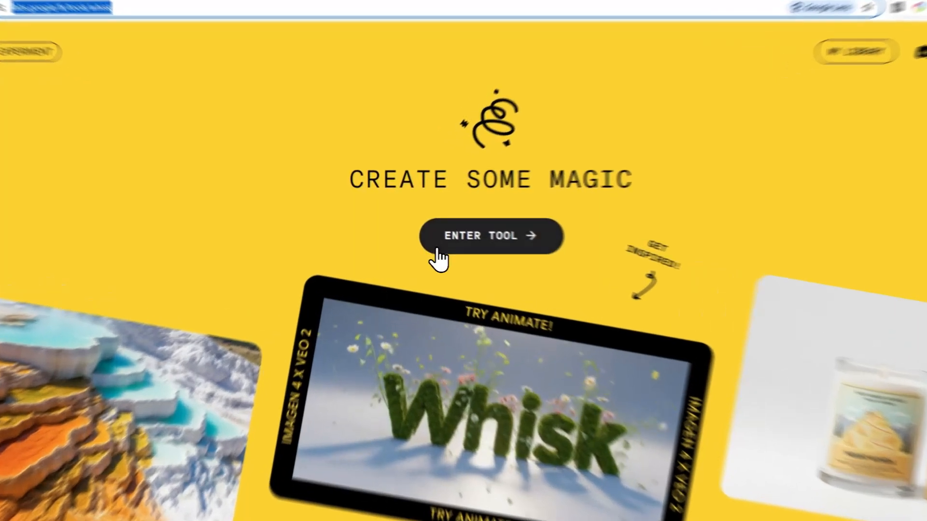
{"action": "left_click", "coordinate": [423, 233]}
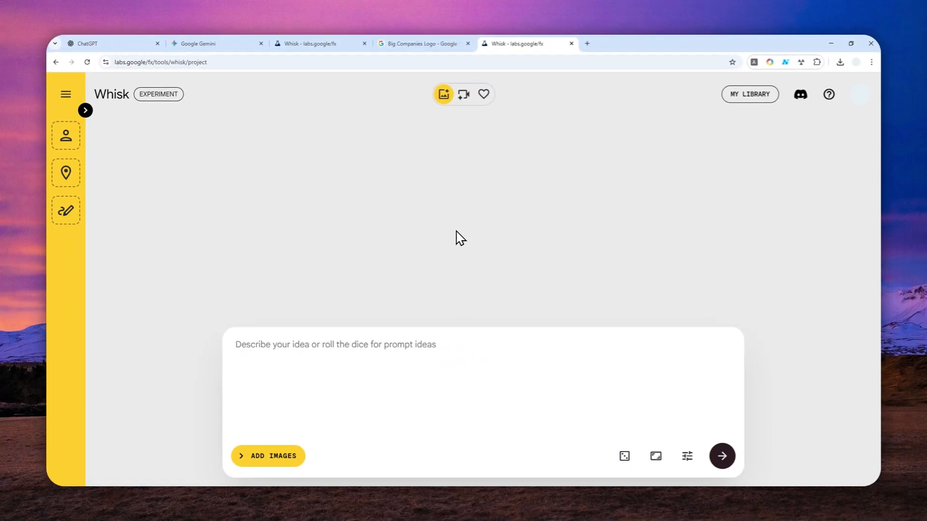
{"action": "left_click", "coordinate": [418, 368]}
{"action": "left_click", "coordinate": [86, 110]}
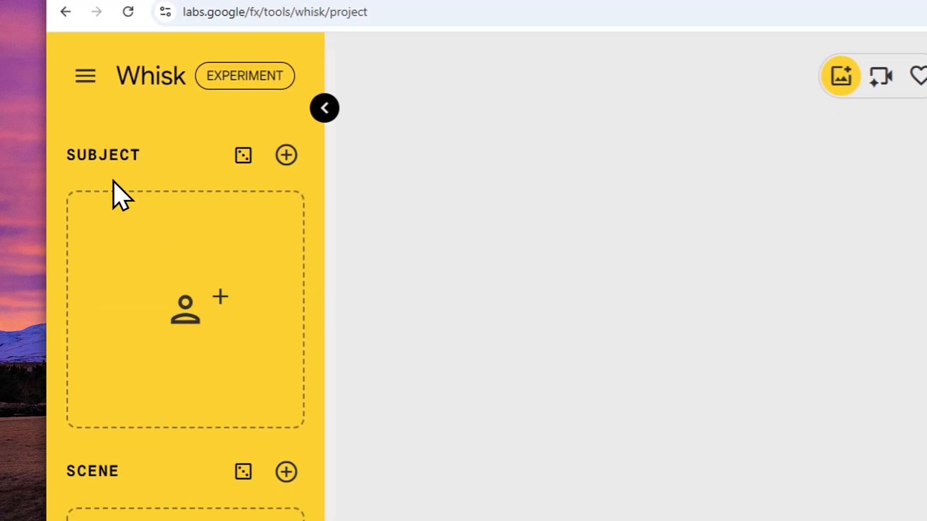
{"action": "scroll", "coordinate": [144, 269], "scroll_direction": "down", "scroll_amount": 3}
{"action": "scroll", "coordinate": [121, 348], "scroll_direction": "down", "scroll_amount": 5}
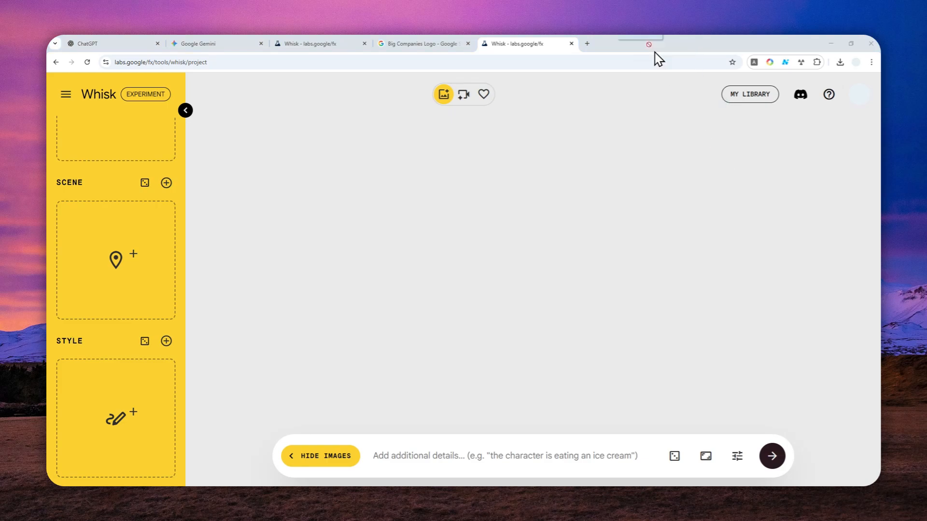
Preview Gemini Logo.webp in its own browser tab and upload the Gemini Logo image as the Style reference in Whisk.
{"action": "left_click_drag", "start_coordinate": [655, 52], "coordinate": [594, 42]}
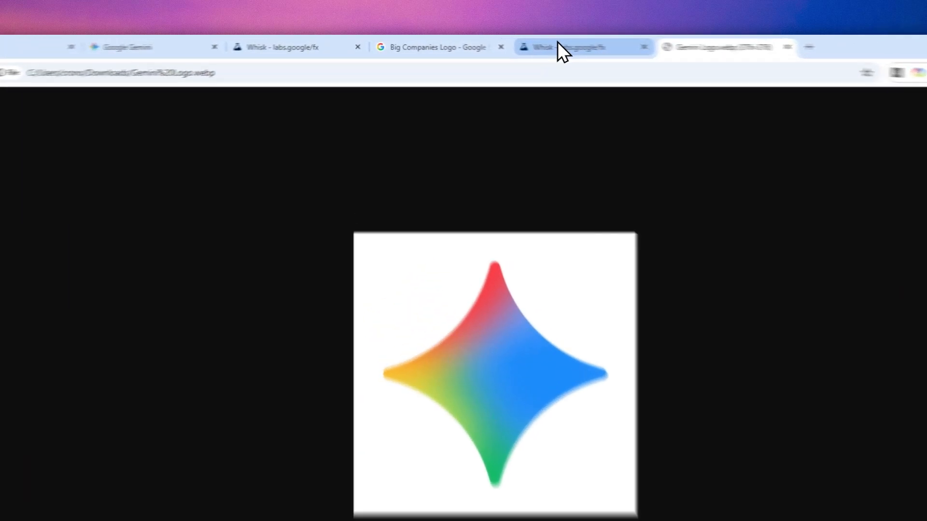
{"action": "left_click", "coordinate": [509, 44]}
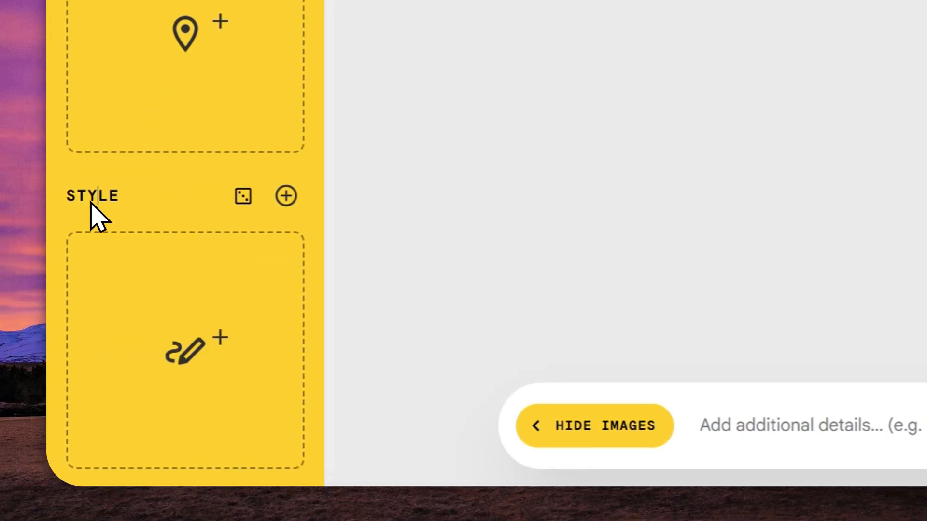
{"action": "mouse_move", "coordinate": [109, 259]}
{"action": "left_click", "coordinate": [173, 410]}
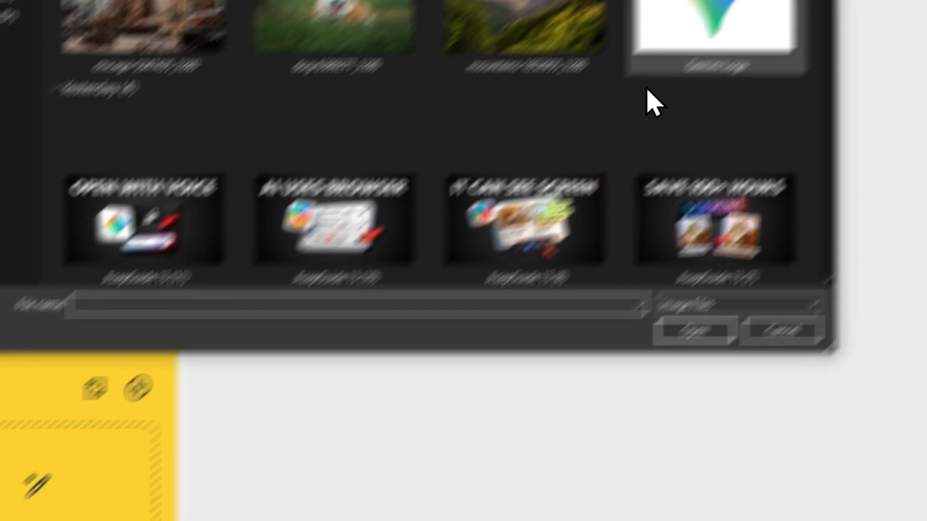
{"action": "left_click", "coordinate": [538, 141]}
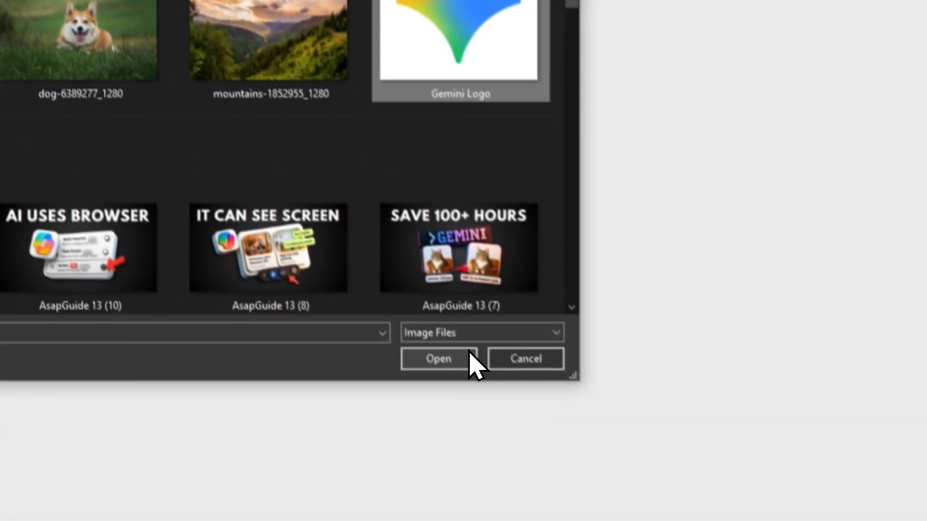
{"action": "left_click", "coordinate": [469, 354]}
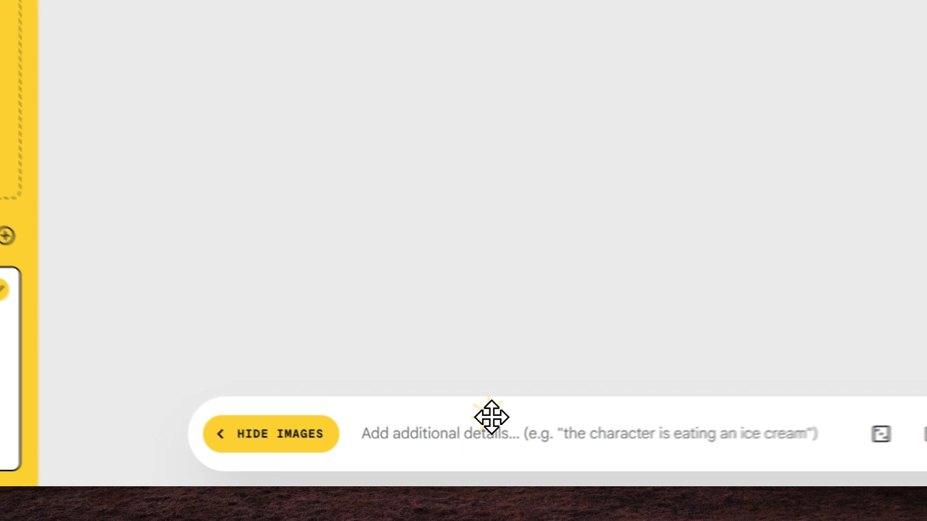
Enter the prompt "create a logo for a donut shop".
{"action": "left_click", "coordinate": [445, 449]}
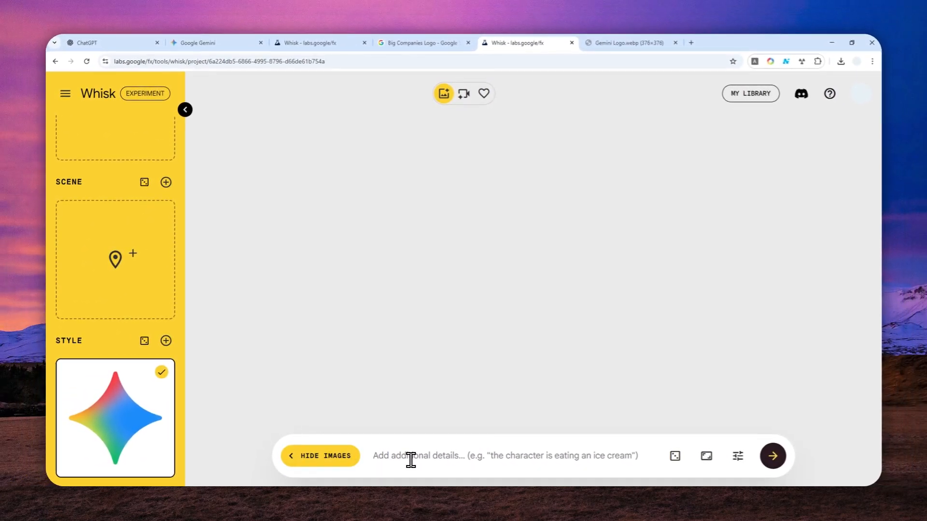
{"action": "type", "text": "create a logo for a donut shop"}
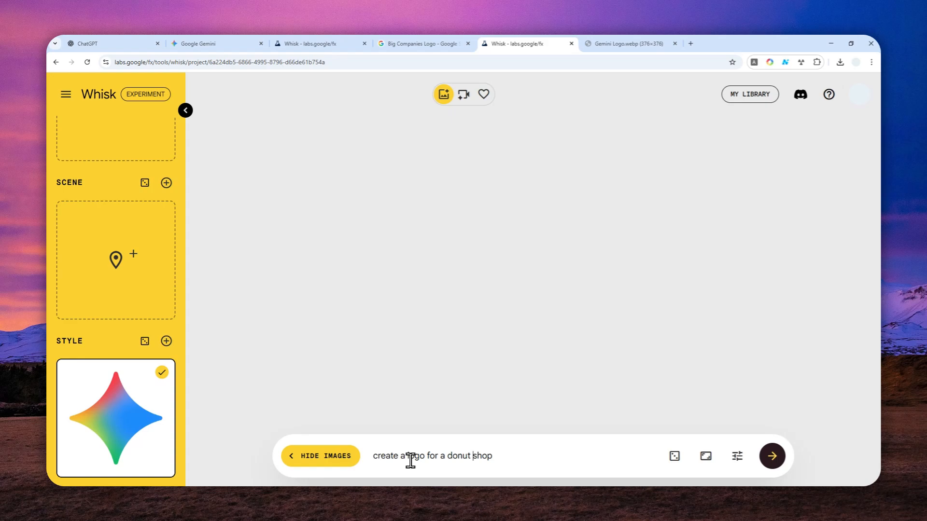
{"action": "left_click", "coordinate": [530, 462]}
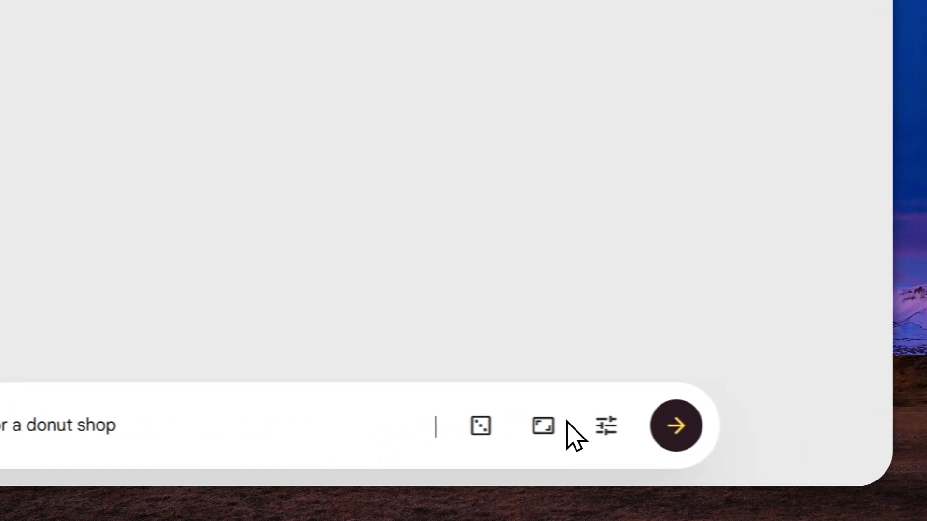
Set the aspect ratio to Square (1:1) and check the seed and model settings.
{"action": "left_click", "coordinate": [543, 426]}
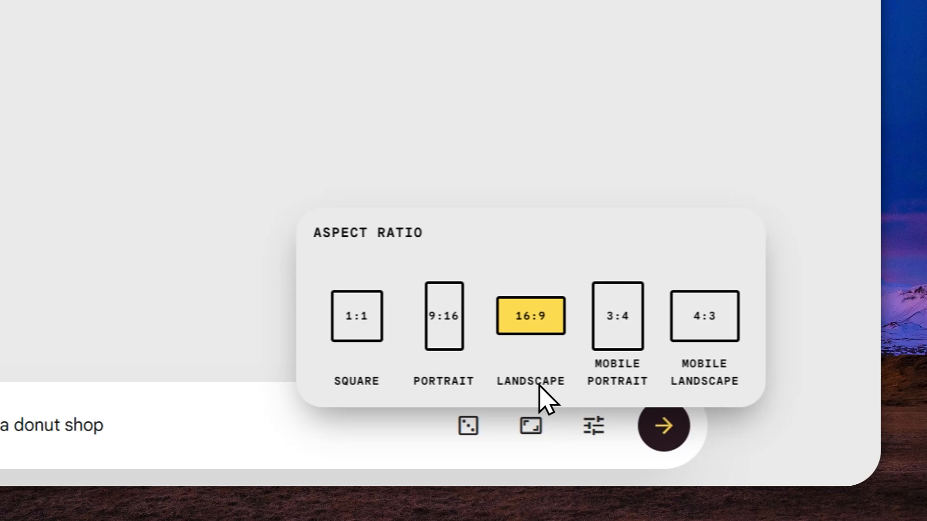
{"action": "left_click", "coordinate": [369, 323]}
{"action": "left_click", "coordinate": [589, 426]}
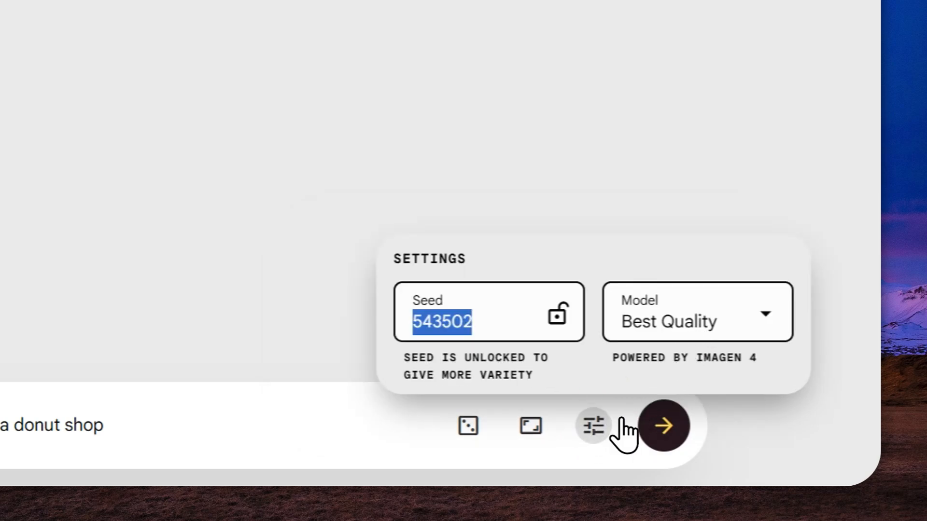
{"action": "left_click", "coordinate": [589, 427]}
Generate the donut shop logos from the prompt and style image, and generate a second batch.
{"action": "left_click", "coordinate": [646, 426]}
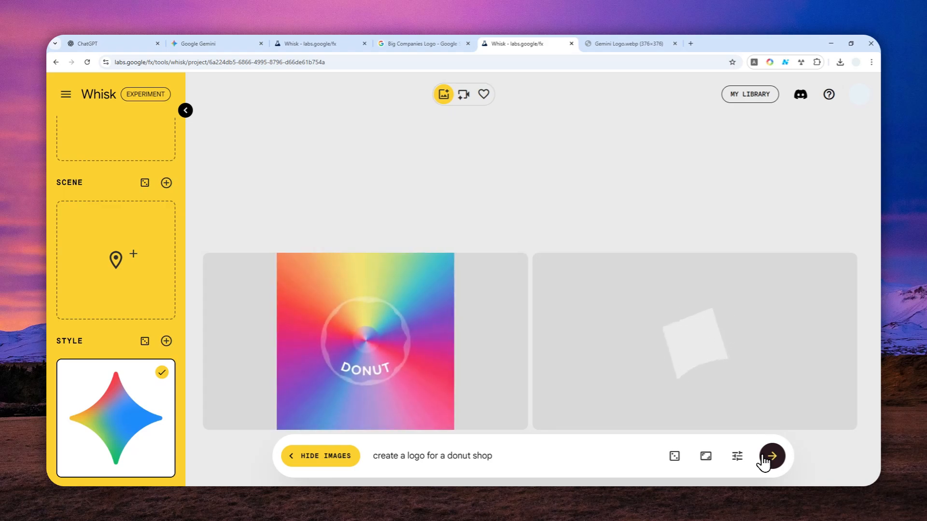
{"action": "mouse_move", "coordinate": [694, 416]}
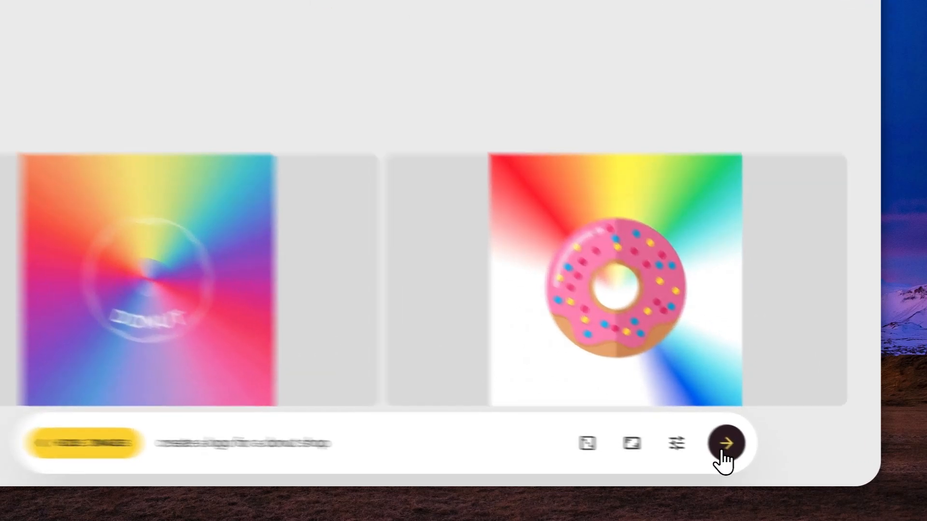
{"action": "left_click", "coordinate": [772, 456]}
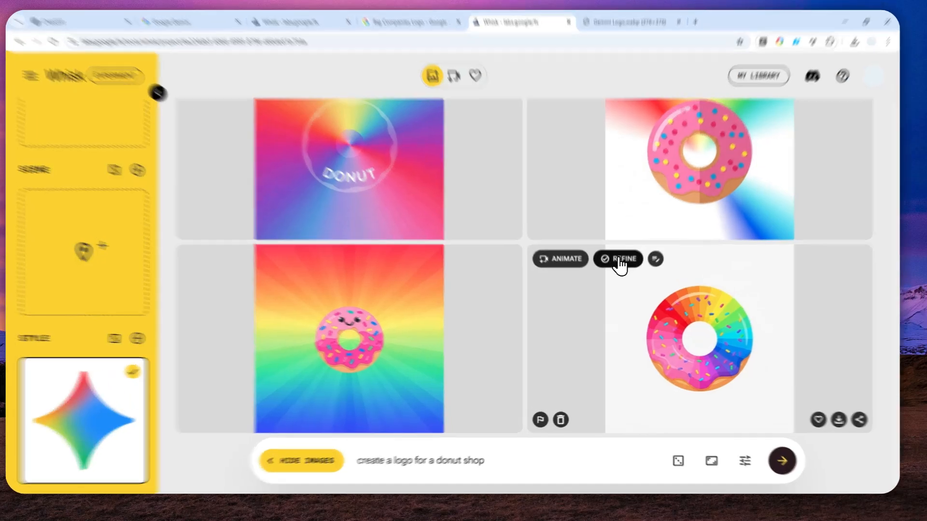
Refine the rainbow-colored donut logo that has a plain white background, requesting a change of its background to black.
{"action": "left_click", "coordinate": [618, 266]}
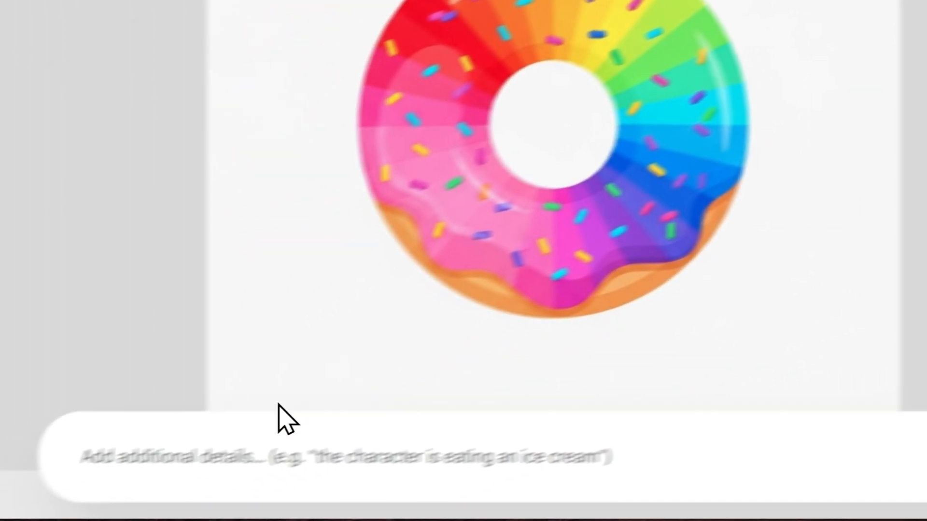
{"action": "left_click", "coordinate": [145, 461]}
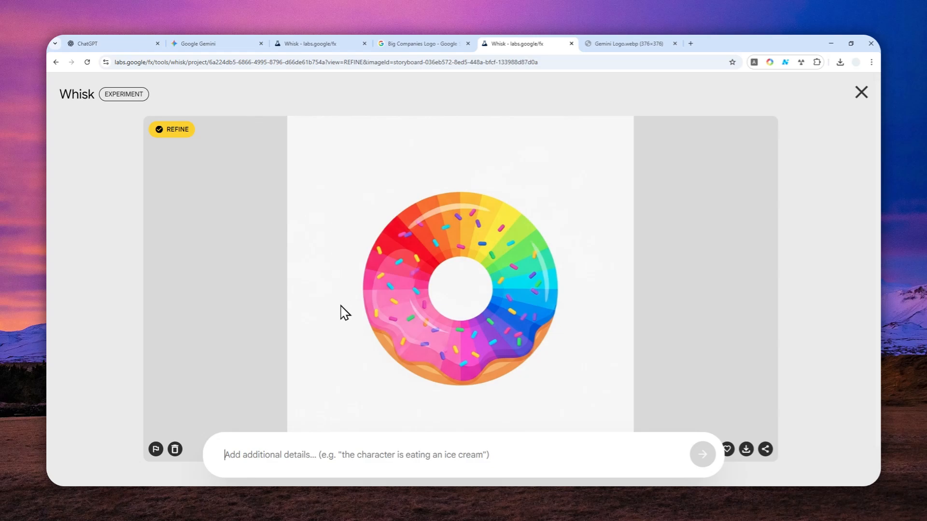
{"action": "left_click", "coordinate": [294, 460]}
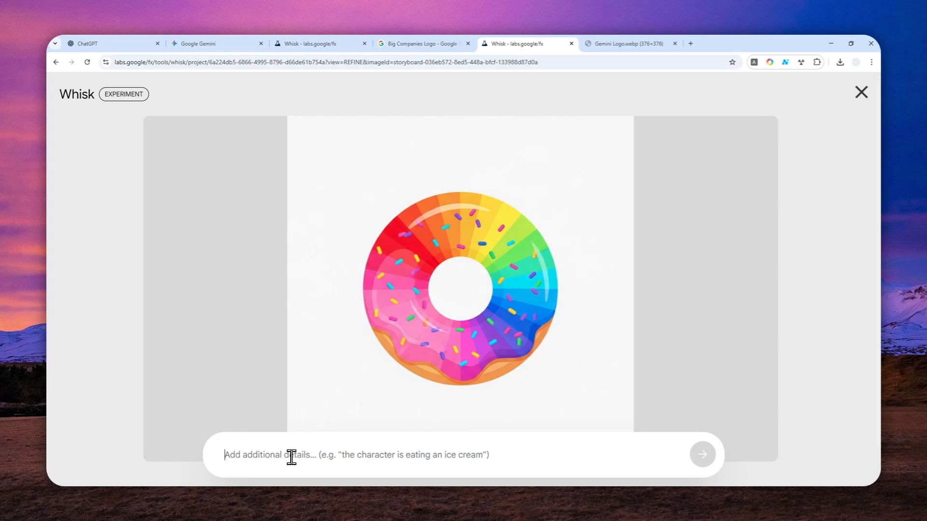
{"action": "left_click", "coordinate": [292, 457]}
{"action": "type", "text": "ckground to black"}
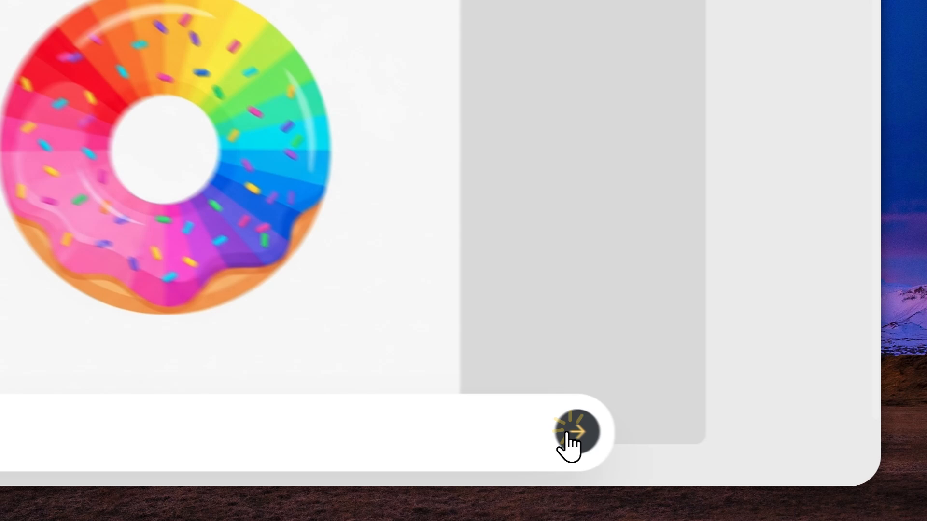
{"action": "left_click", "coordinate": [701, 456]}
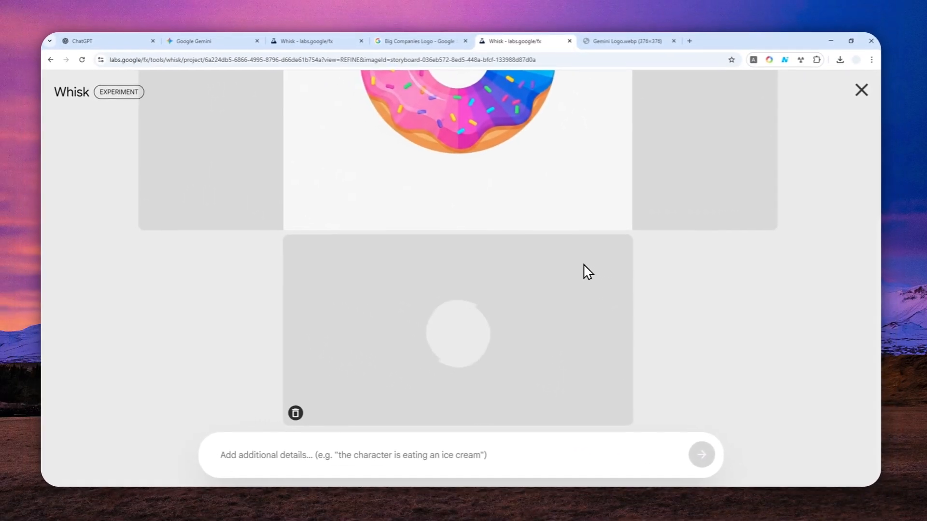
Compare the original rainbow donut logo with its black-background refinement.
{"action": "scroll", "coordinate": [563, 300], "scroll_direction": "up", "scroll_amount": 2}
{"action": "scroll", "coordinate": [550, 275], "scroll_direction": "down", "scroll_amount": 2}
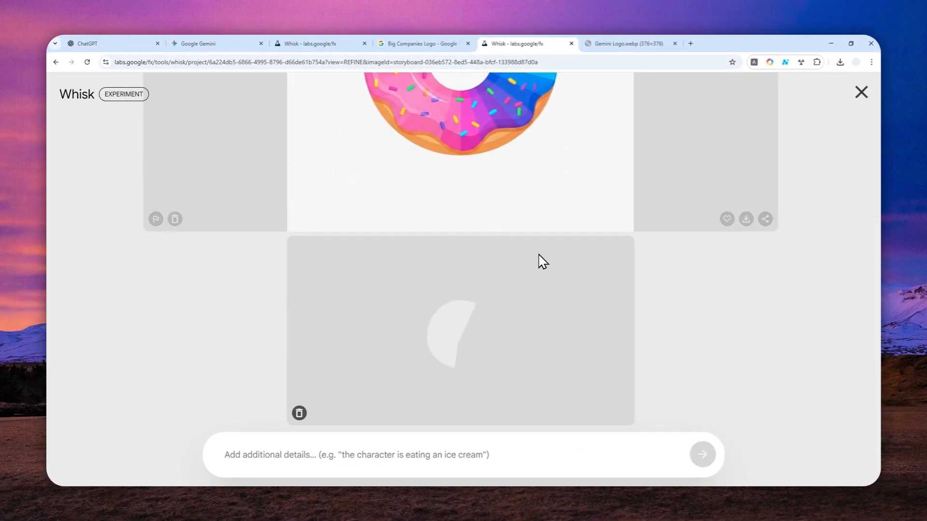
{"action": "scroll", "coordinate": [537, 256], "scroll_direction": "up", "scroll_amount": 1}
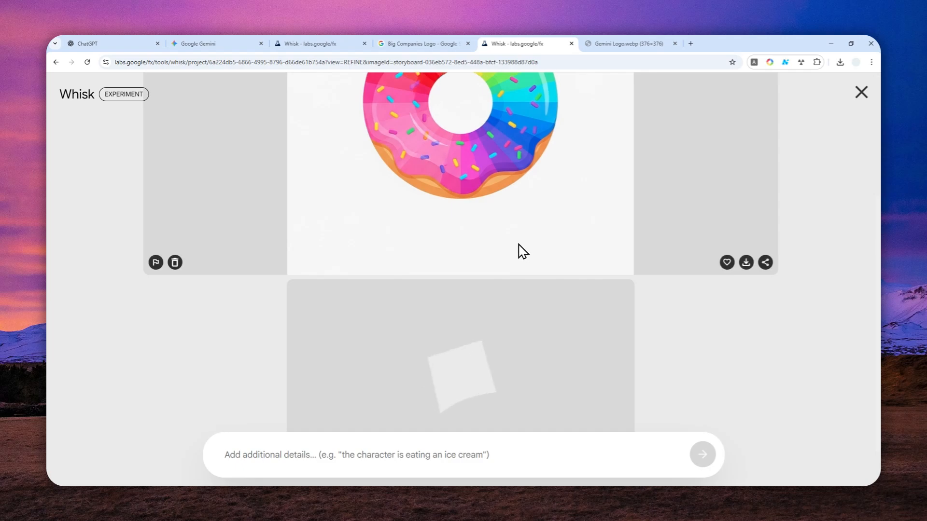
{"action": "scroll", "coordinate": [519, 251], "scroll_direction": "down", "scroll_amount": 1}
{"action": "scroll", "coordinate": [526, 251], "scroll_direction": "up", "scroll_amount": 3}
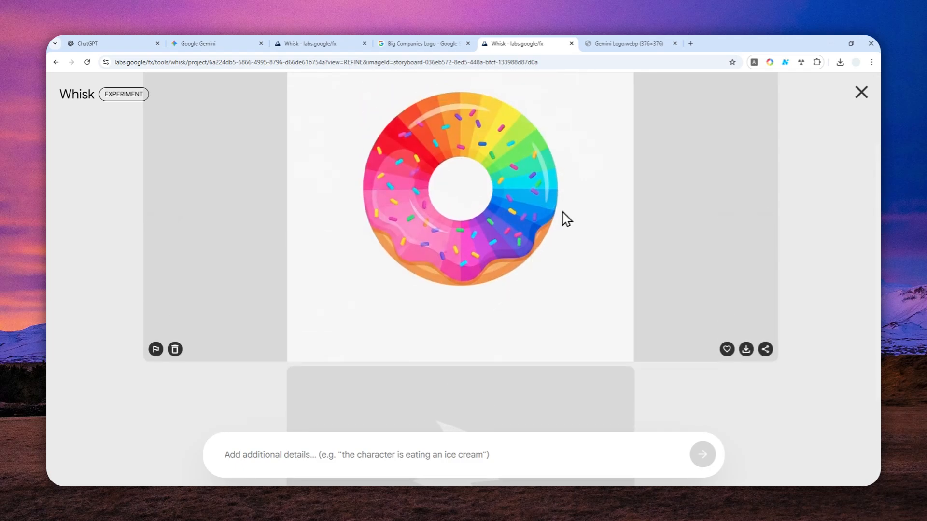
{"action": "scroll", "coordinate": [466, 161], "scroll_direction": "down", "scroll_amount": 1}
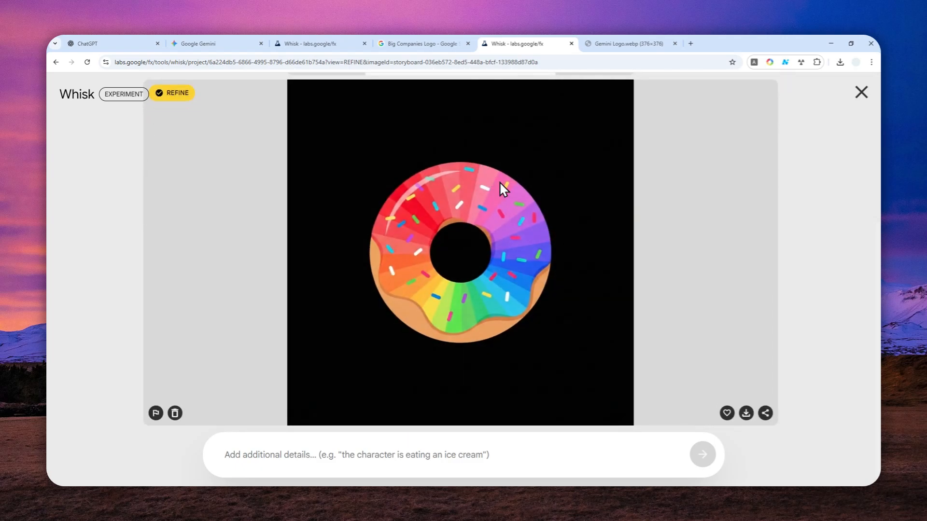
{"action": "scroll", "coordinate": [487, 276], "scroll_direction": "up", "scroll_amount": 3}
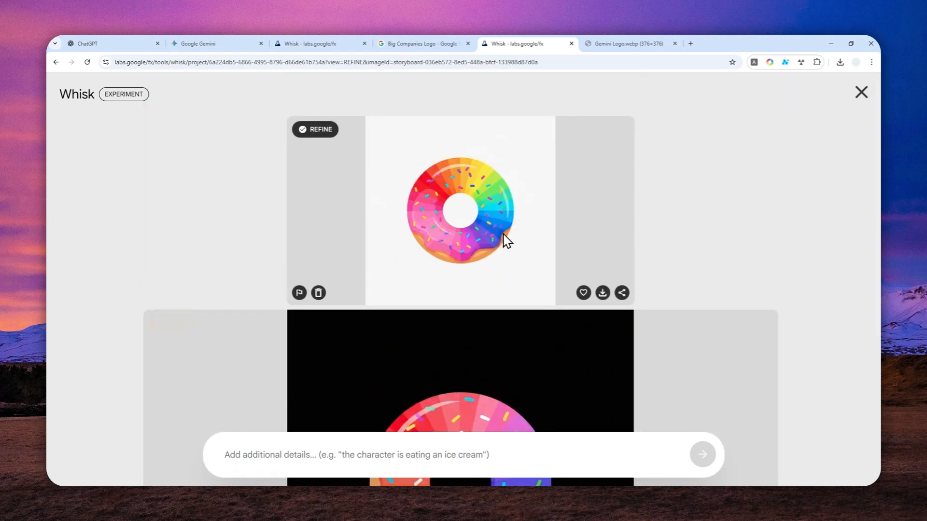
{"action": "scroll", "coordinate": [502, 242], "scroll_direction": "down", "scroll_amount": 3}
{"action": "scroll", "coordinate": [485, 222], "scroll_direction": "up", "scroll_amount": 4}
{"action": "scroll", "coordinate": [542, 227], "scroll_direction": "down", "scroll_amount": 1}
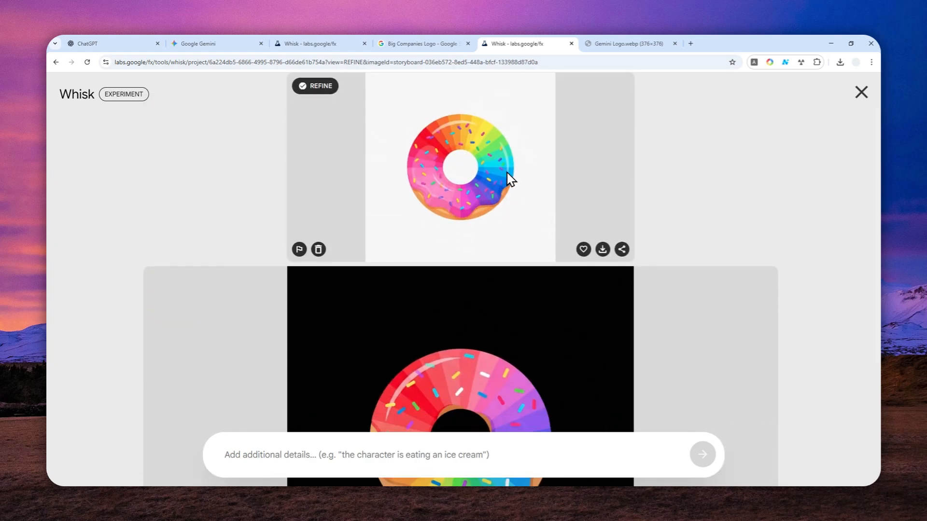
{"action": "scroll", "coordinate": [493, 193], "scroll_direction": "down", "scroll_amount": 2}
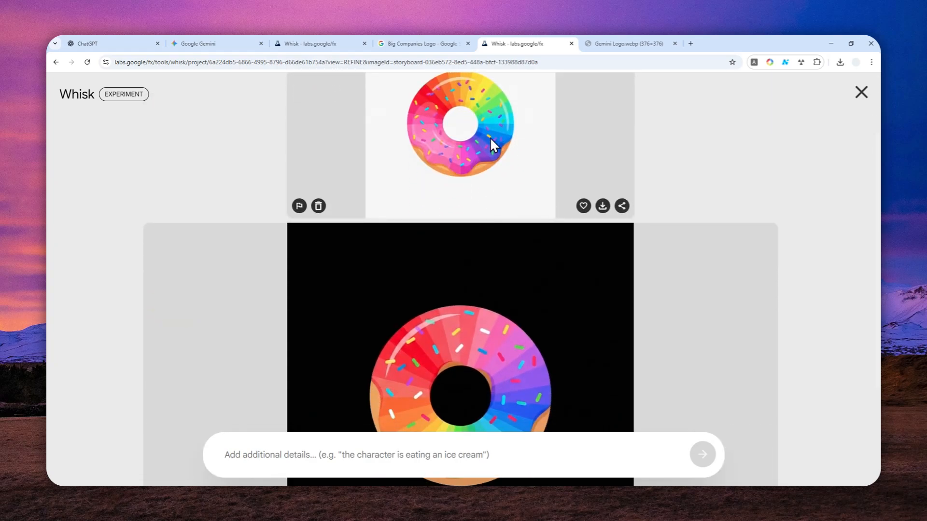
{"action": "scroll", "coordinate": [476, 155], "scroll_direction": "down", "scroll_amount": 3}
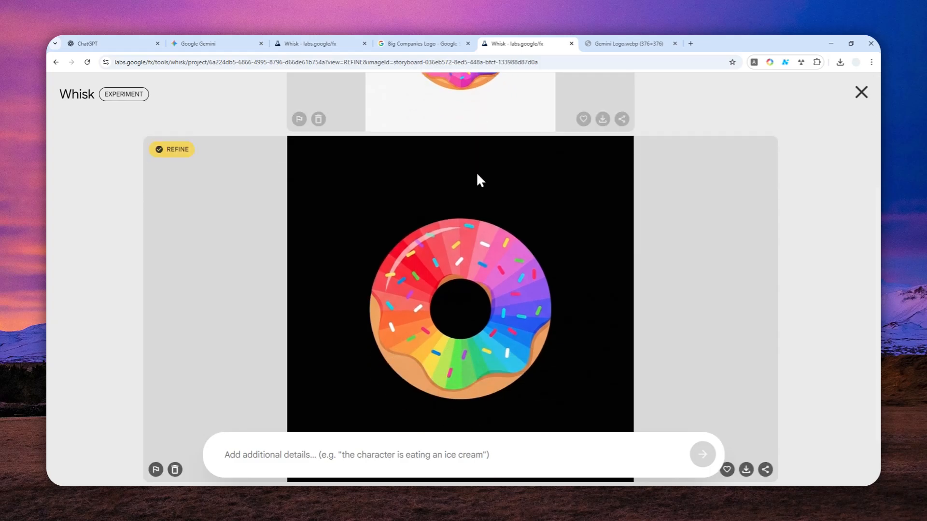
{"action": "scroll", "coordinate": [492, 246], "scroll_direction": "down", "scroll_amount": 2}
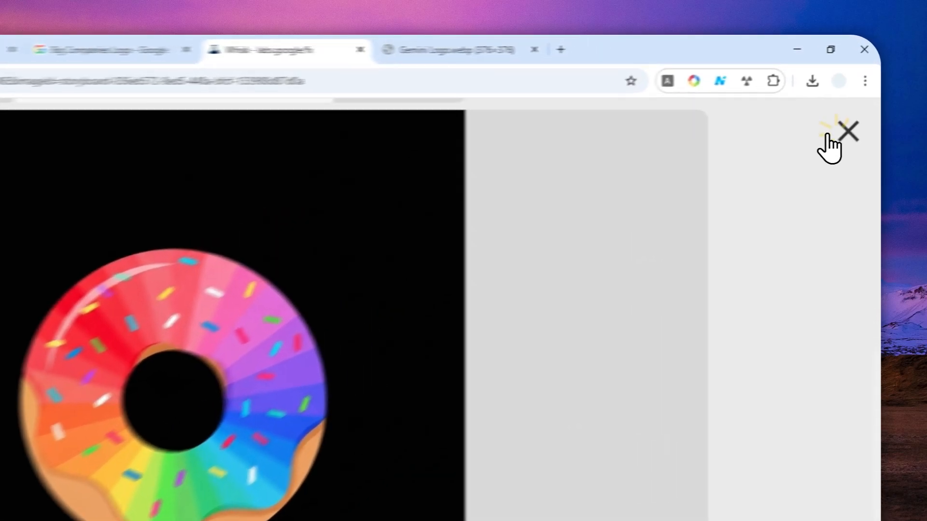
Close the refine view and delete the smiling pink donut logo with the rainbow-ray background.
{"action": "left_click", "coordinate": [861, 93]}
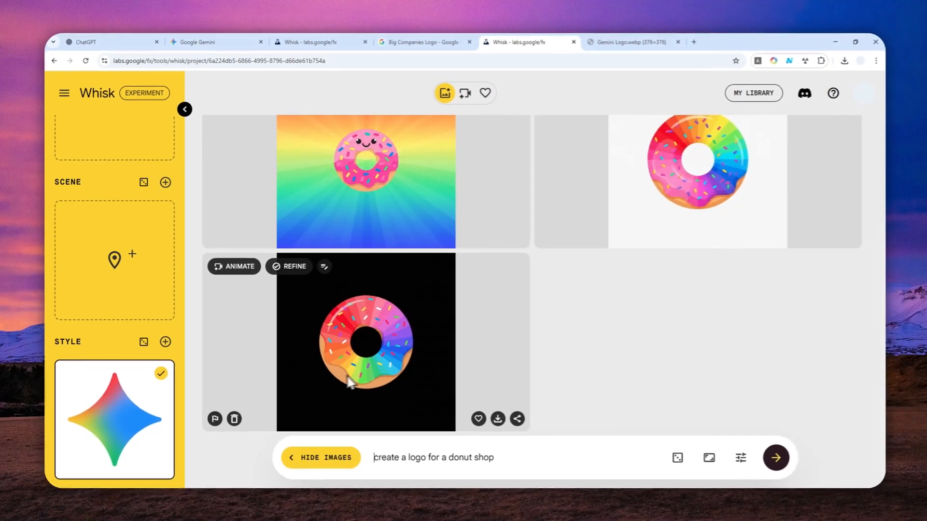
{"action": "scroll", "coordinate": [531, 301], "scroll_direction": "up", "scroll_amount": 2}
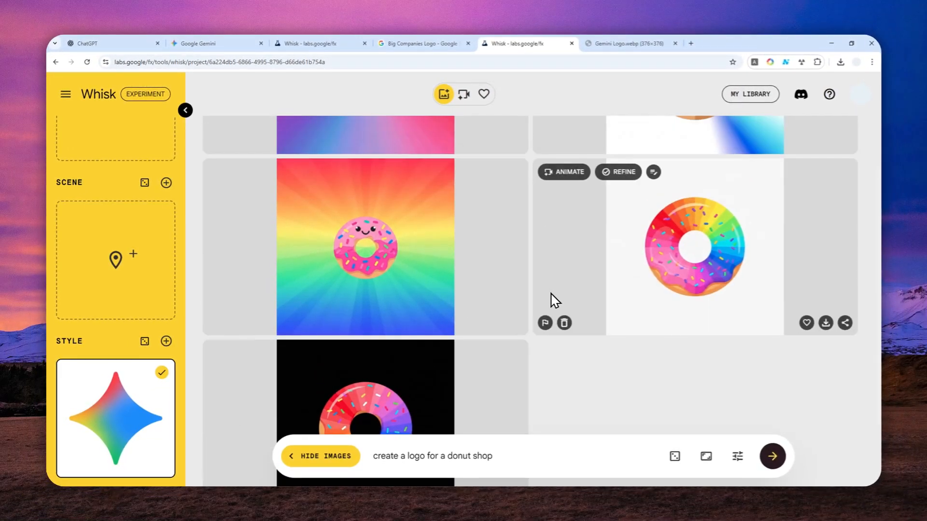
{"action": "scroll", "coordinate": [531, 290], "scroll_direction": "down", "scroll_amount": 2}
{"action": "scroll", "coordinate": [477, 279], "scroll_direction": "up", "scroll_amount": 1}
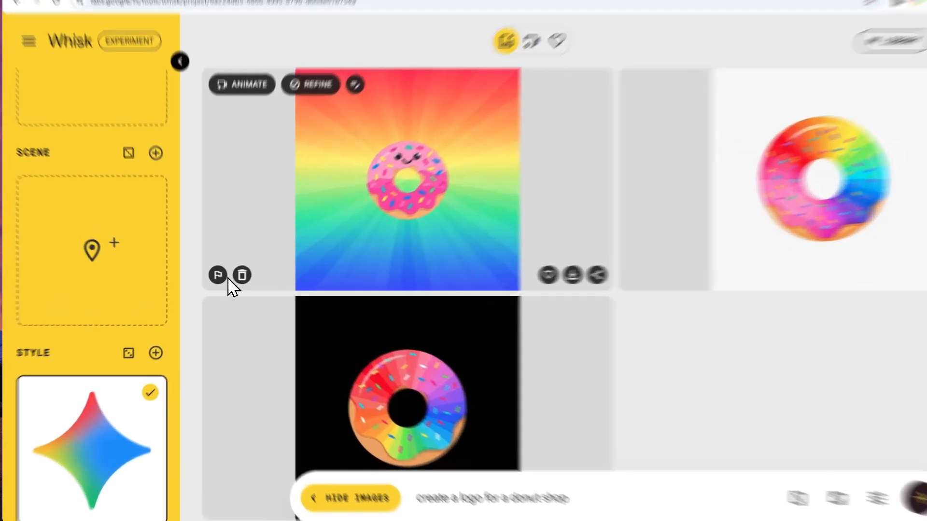
{"action": "left_click", "coordinate": [235, 279]}
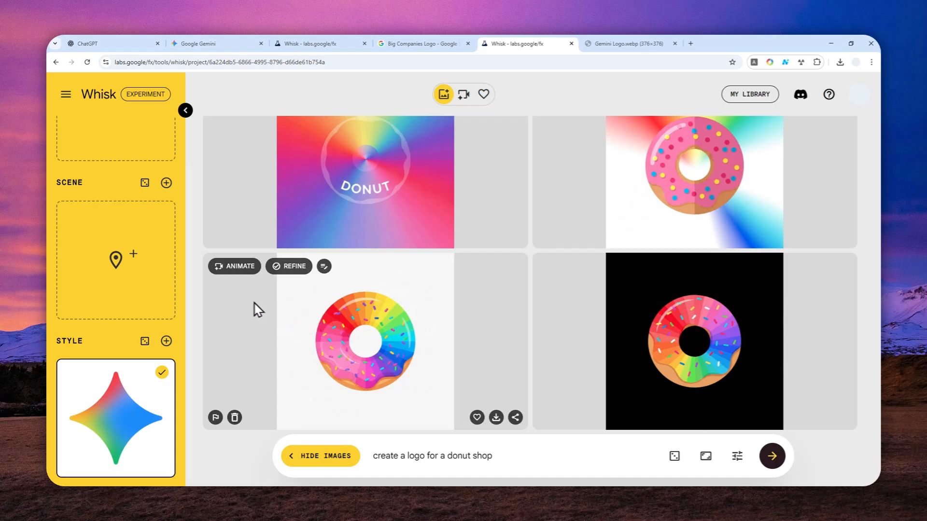
Upload the mountains-1852955_1280 image as the scene reference.
{"action": "mouse_move", "coordinate": [124, 255]}
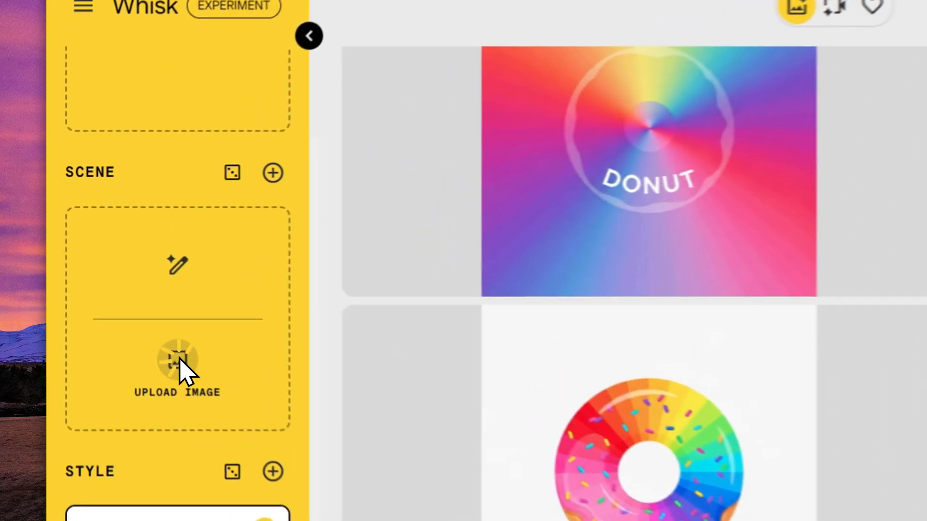
{"action": "left_click", "coordinate": [184, 369]}
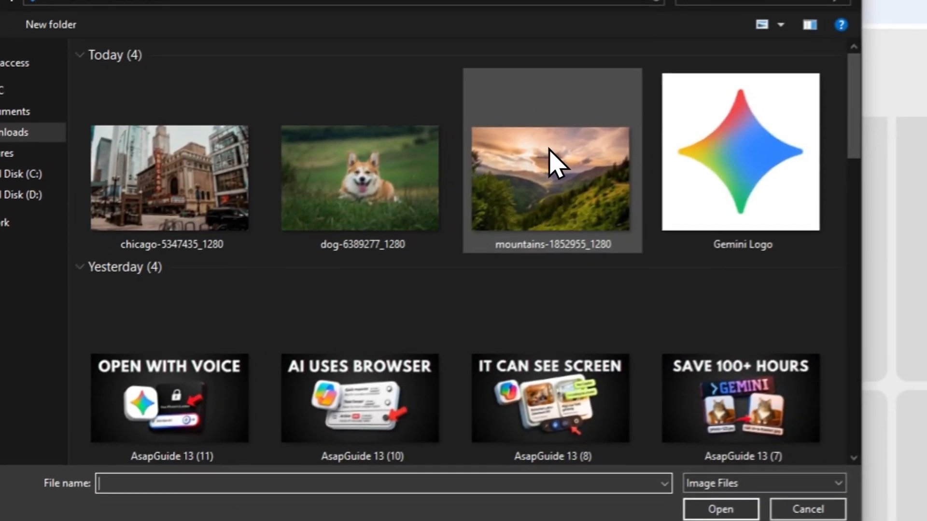
{"action": "left_click", "coordinate": [636, 119]}
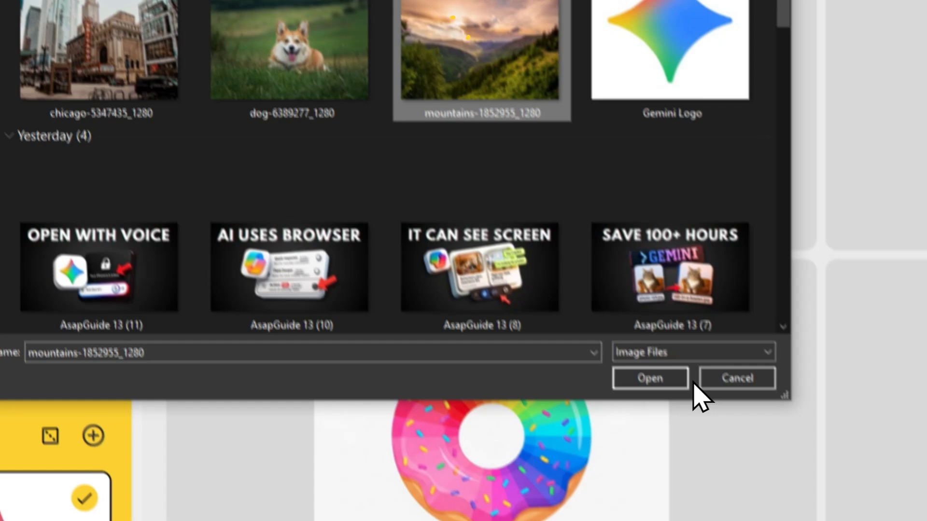
{"action": "left_click", "coordinate": [681, 380]}
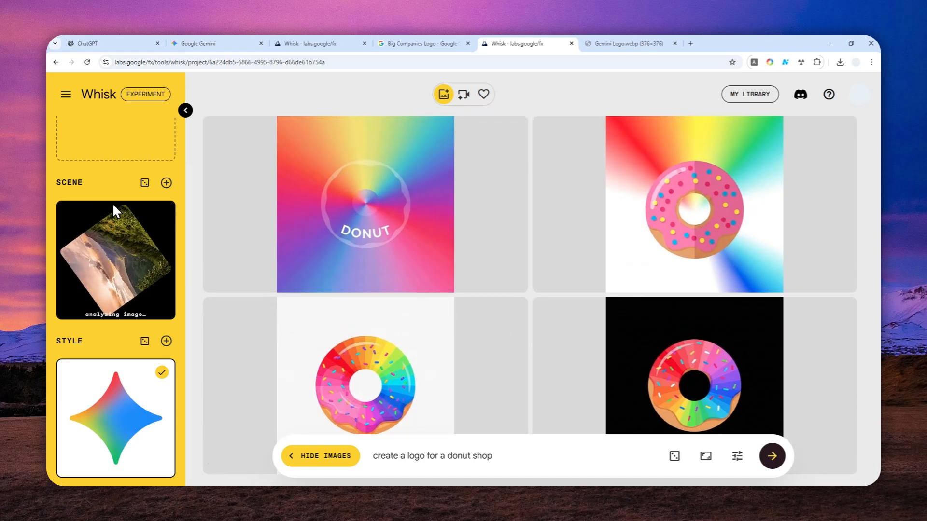
Generate new donut shop logos combining the mountain scene with the Gemini logo style.
{"action": "scroll", "coordinate": [109, 202], "scroll_direction": "up", "scroll_amount": 3}
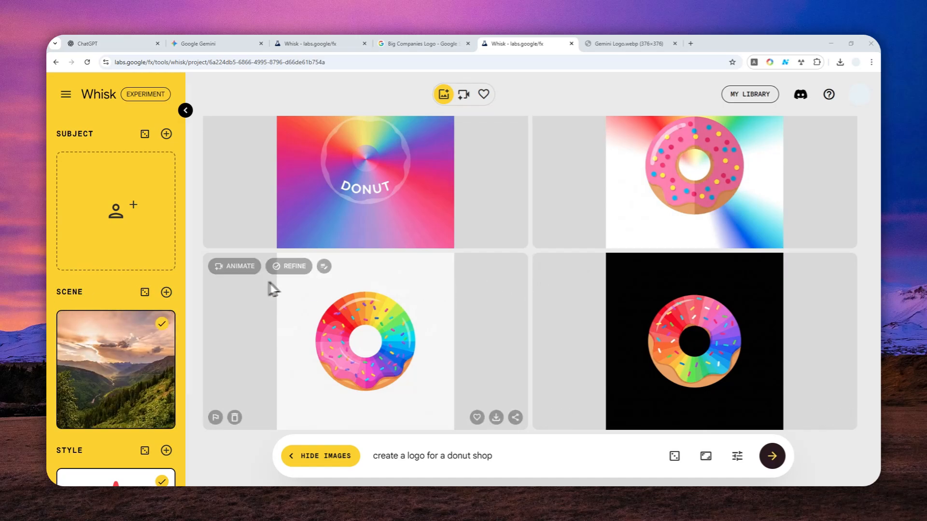
{"action": "scroll", "coordinate": [134, 305], "scroll_direction": "down", "scroll_amount": 2}
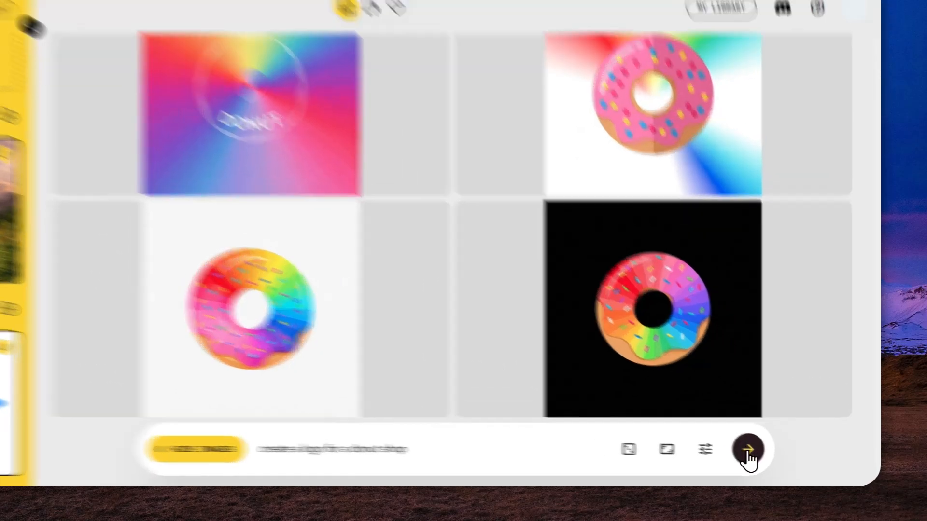
{"action": "left_click", "coordinate": [773, 456]}
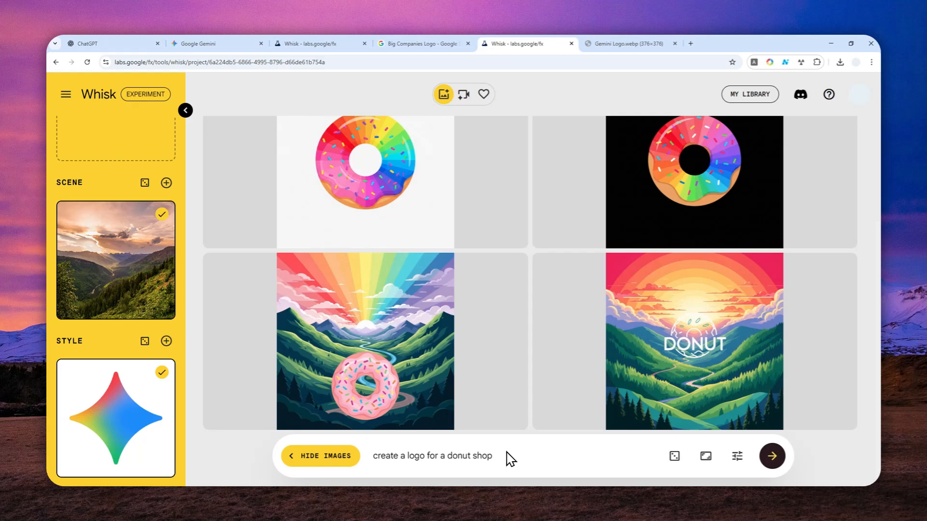
Remove the mountain image from the scene and upload dog-6389277_1280 as the subject reference.
{"action": "mouse_move", "coordinate": [65, 294]}
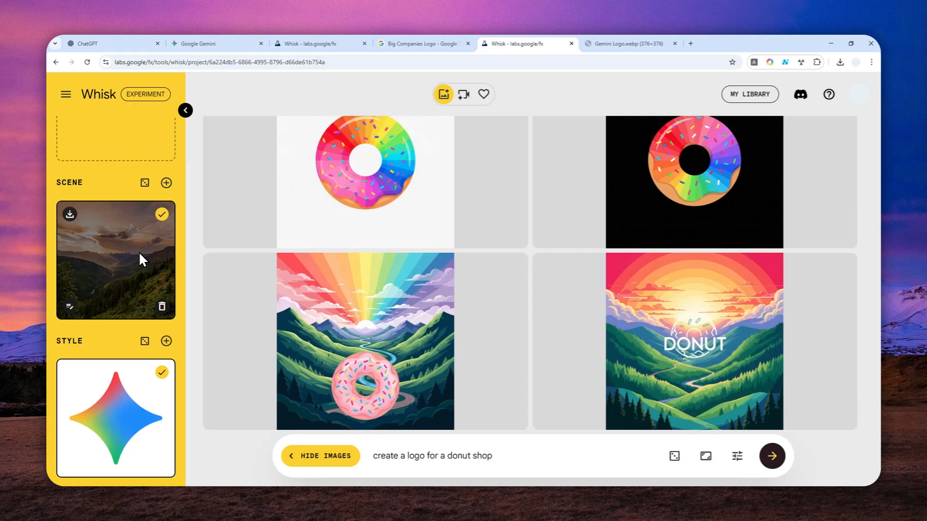
{"action": "mouse_move", "coordinate": [725, 360]}
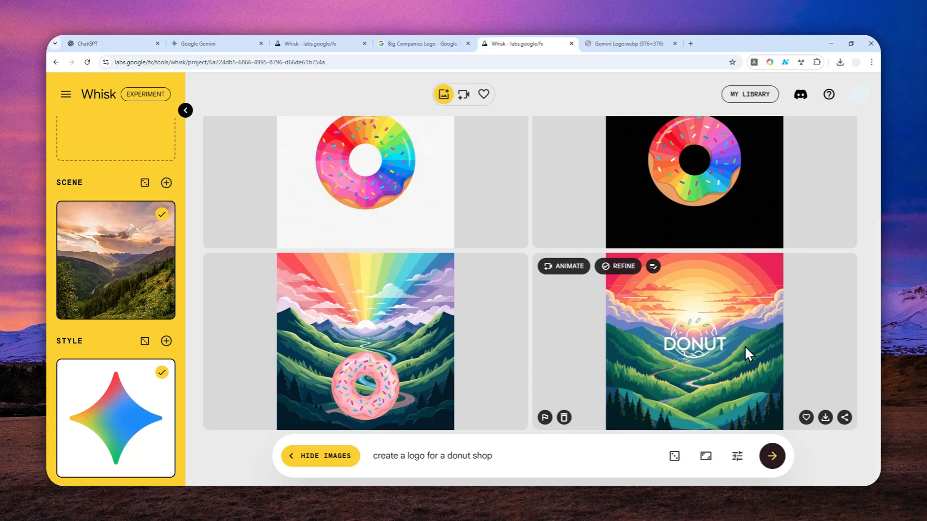
{"action": "mouse_move", "coordinate": [419, 321]}
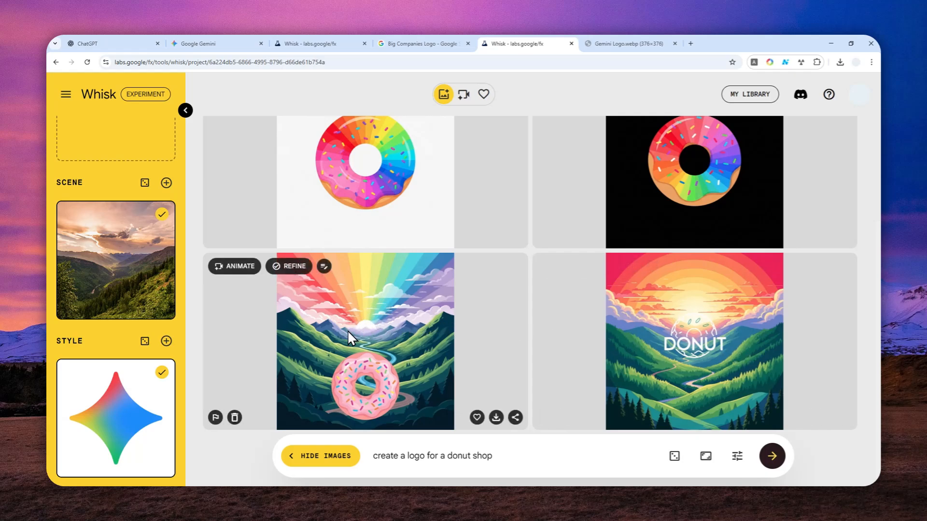
{"action": "mouse_move", "coordinate": [155, 313]}
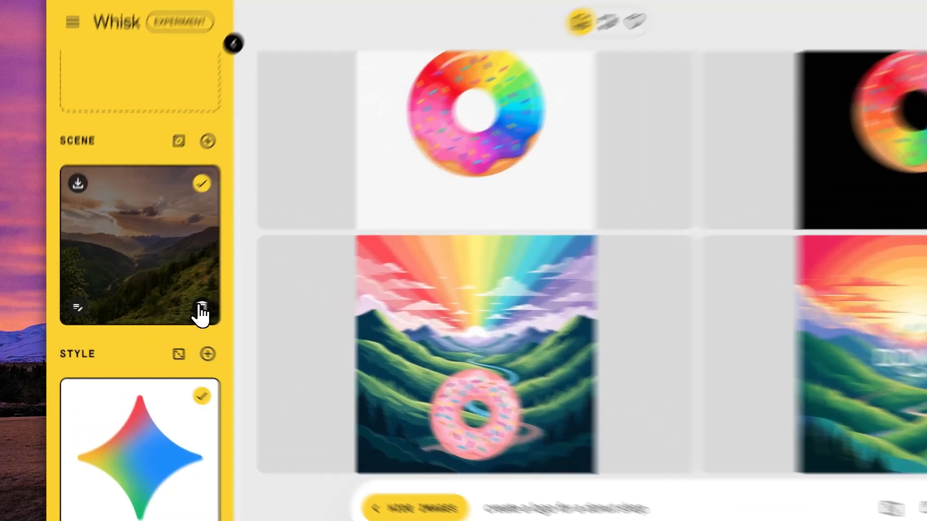
{"action": "left_click", "coordinate": [162, 307]}
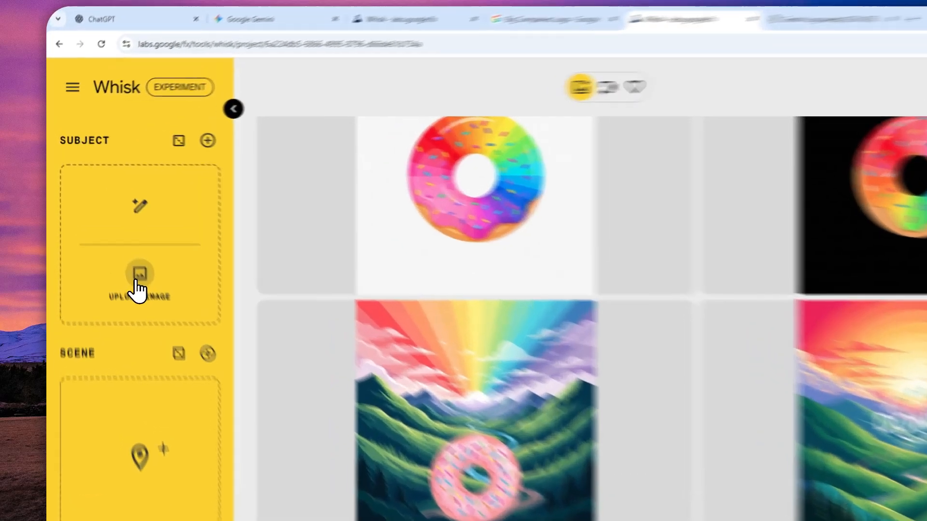
{"action": "left_click", "coordinate": [138, 289]}
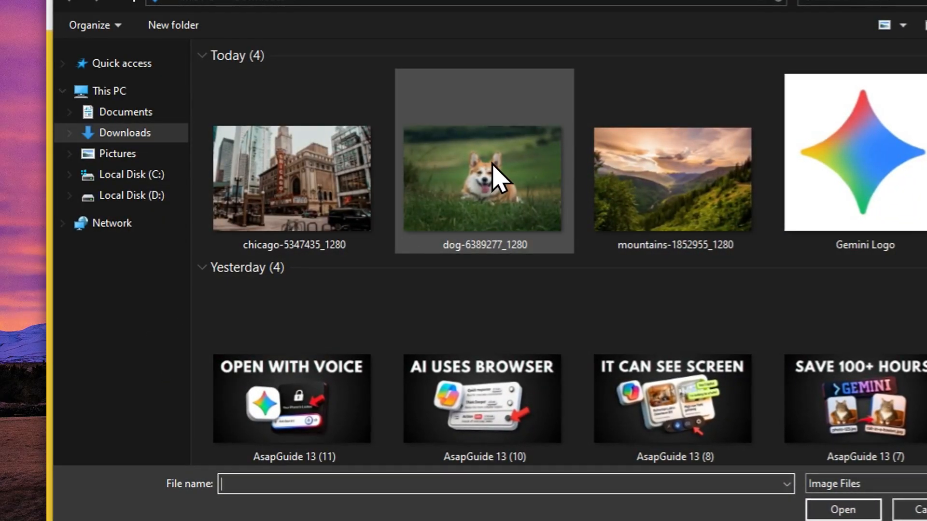
{"action": "double_click", "coordinate": [492, 165]}
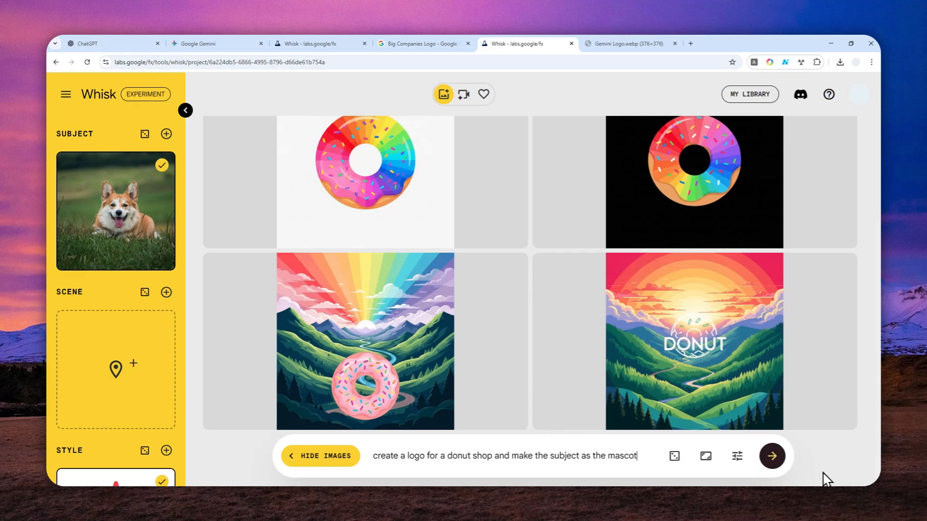
Extend the prompt to "create a logo for a donut shop and make the subject as the mascot" and generate the logos.
{"action": "left_click", "coordinate": [772, 456]}
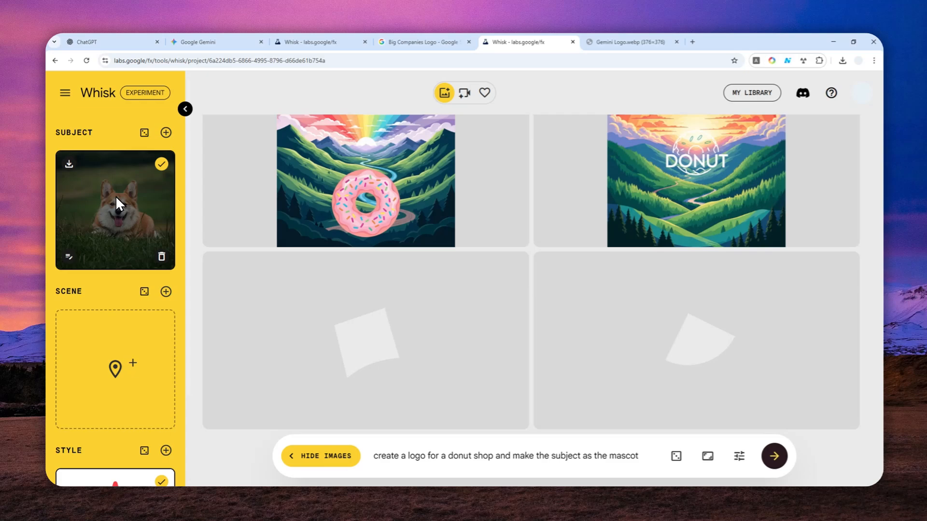
{"action": "scroll", "coordinate": [113, 205], "scroll_direction": "down", "scroll_amount": 3}
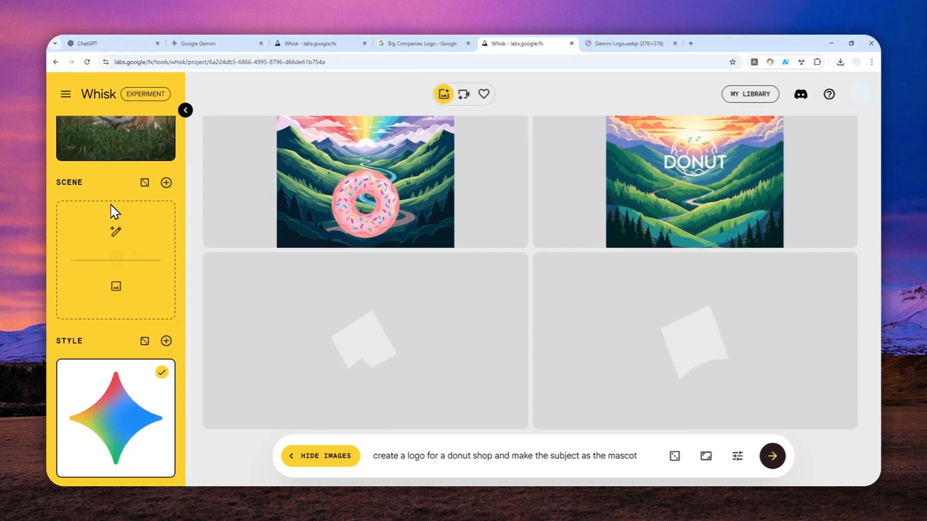
{"action": "scroll", "coordinate": [110, 352], "scroll_direction": "up", "scroll_amount": 3}
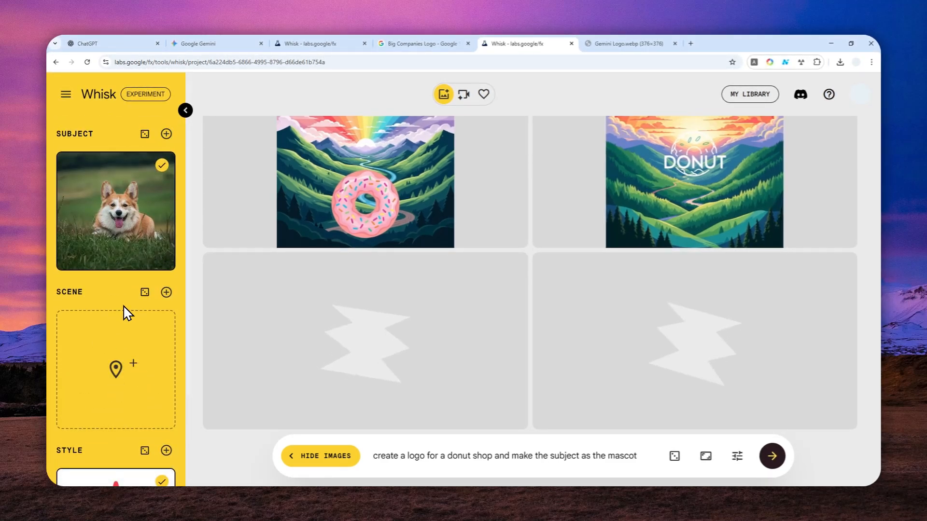
{"action": "mouse_move", "coordinate": [114, 332]}
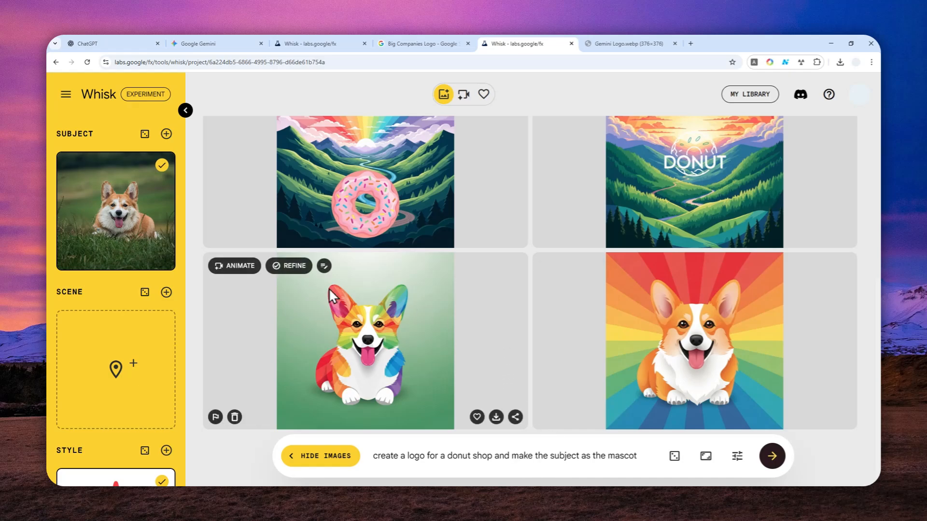
Shorten the prompt to "create a logo for a donut shop" and generate another batch with the dog subject.
{"action": "scroll", "coordinate": [170, 333], "scroll_direction": "down", "scroll_amount": 2}
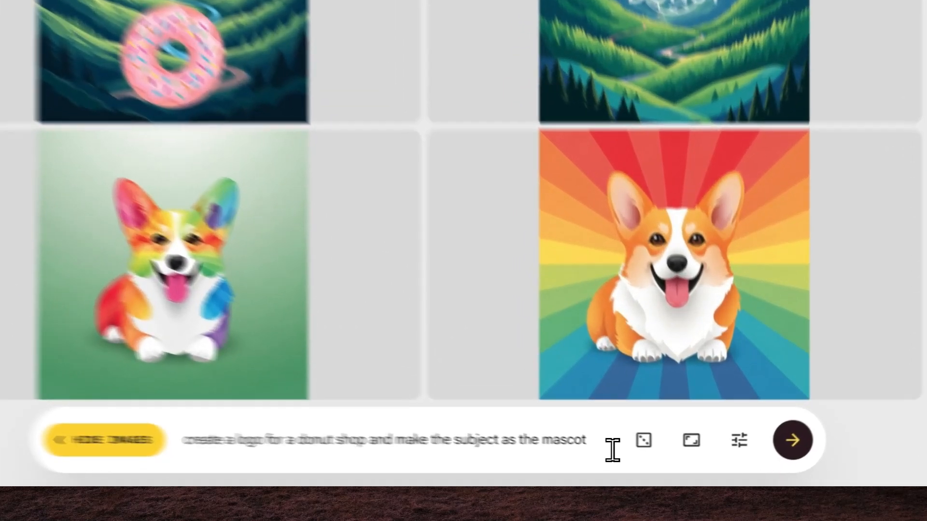
{"action": "left_click_drag", "start_coordinate": [643, 466], "coordinate": [493, 448]}
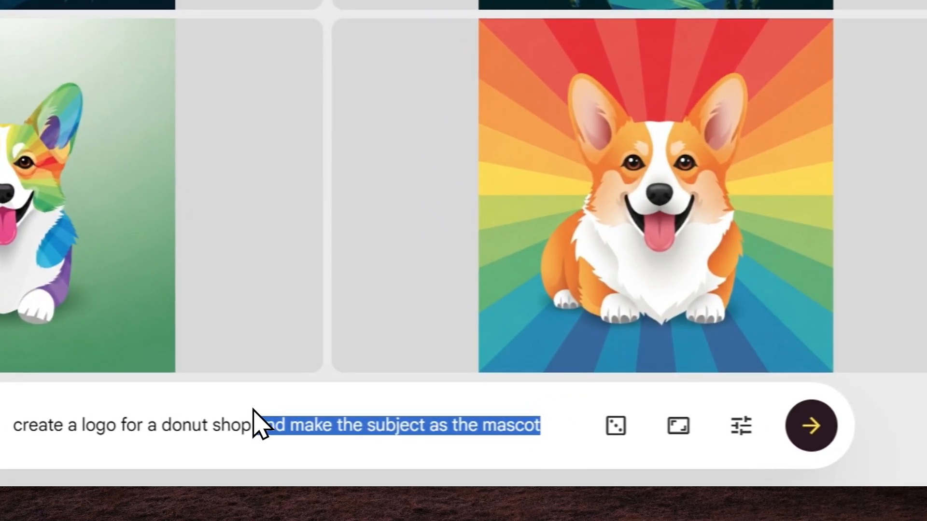
{"action": "key", "text": "BackSpace"}
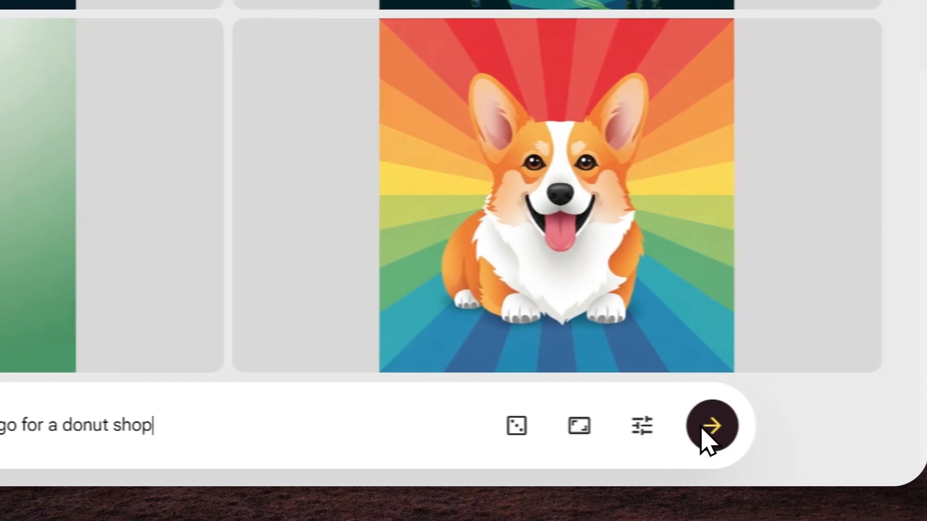
{"action": "left_click", "coordinate": [807, 437]}
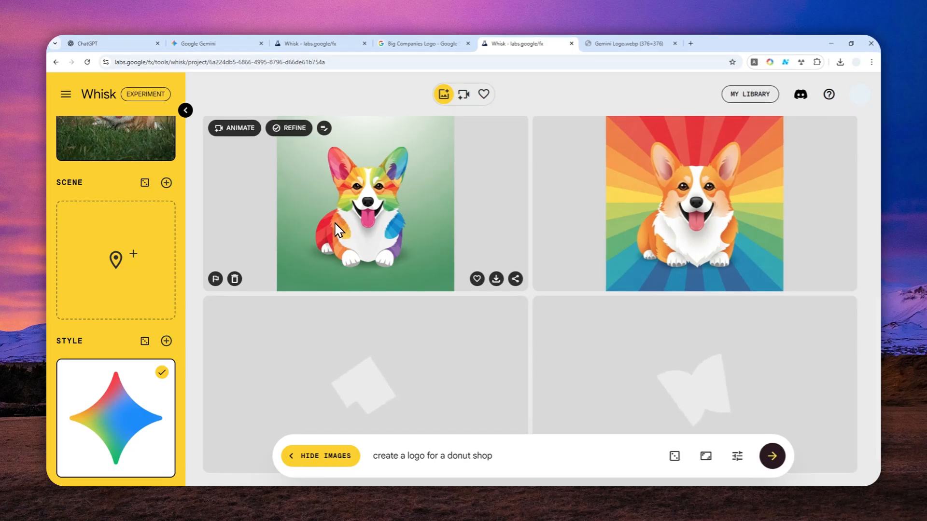
Extend the prompt to "create a logo for a donut shop, featuring a donut logo with a subject as the mascot" and generate the logos.
{"action": "scroll", "coordinate": [464, 248], "scroll_direction": "down", "scroll_amount": 1}
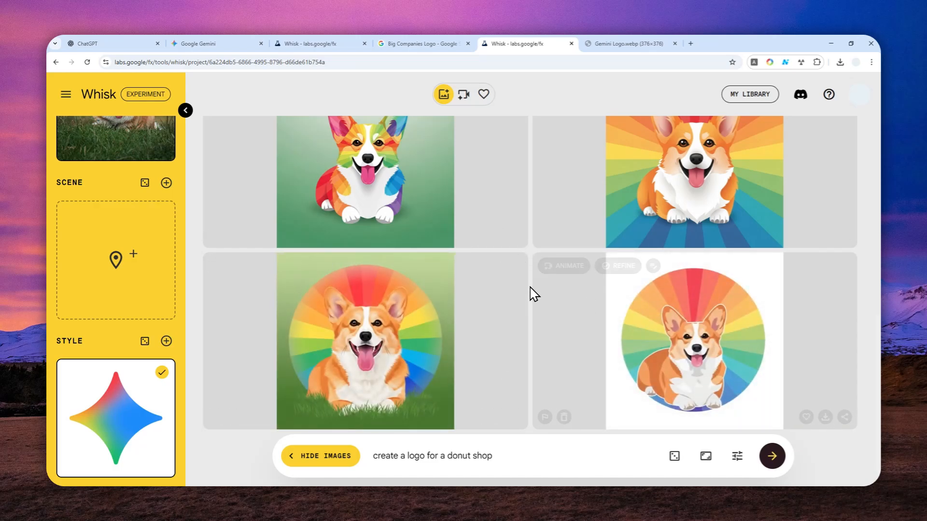
{"action": "scroll", "coordinate": [490, 302], "scroll_direction": "up", "scroll_amount": 5}
{"action": "scroll", "coordinate": [486, 304], "scroll_direction": "down", "scroll_amount": 5}
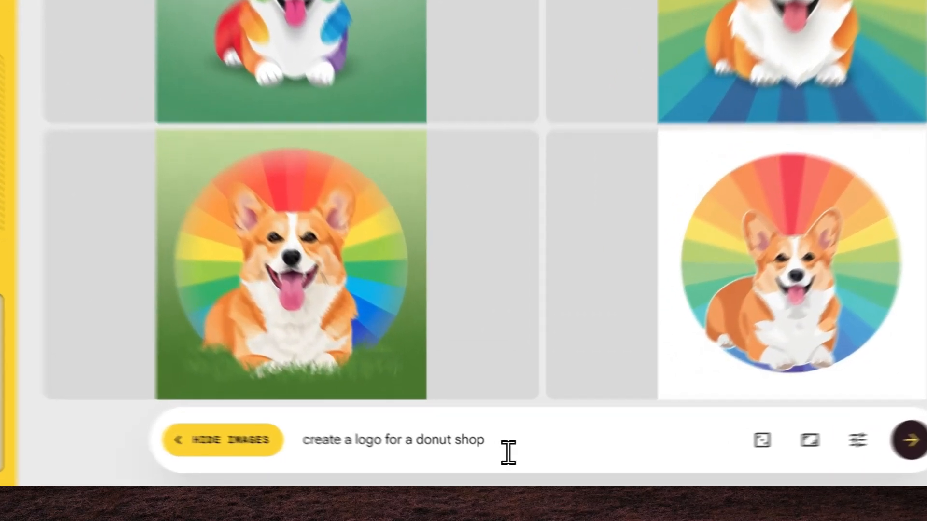
{"action": "left_click", "coordinate": [513, 458]}
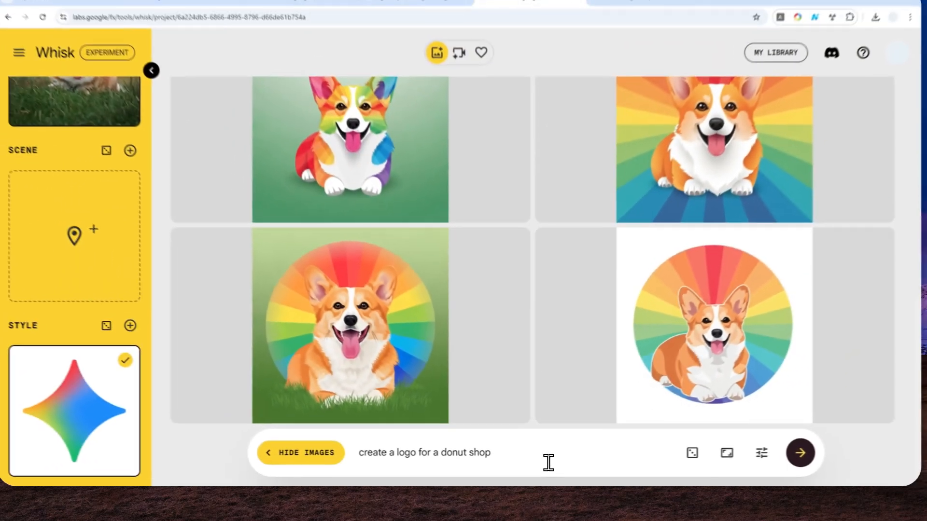
{"action": "type", "text": ", featuring a donut logo with a subject"}
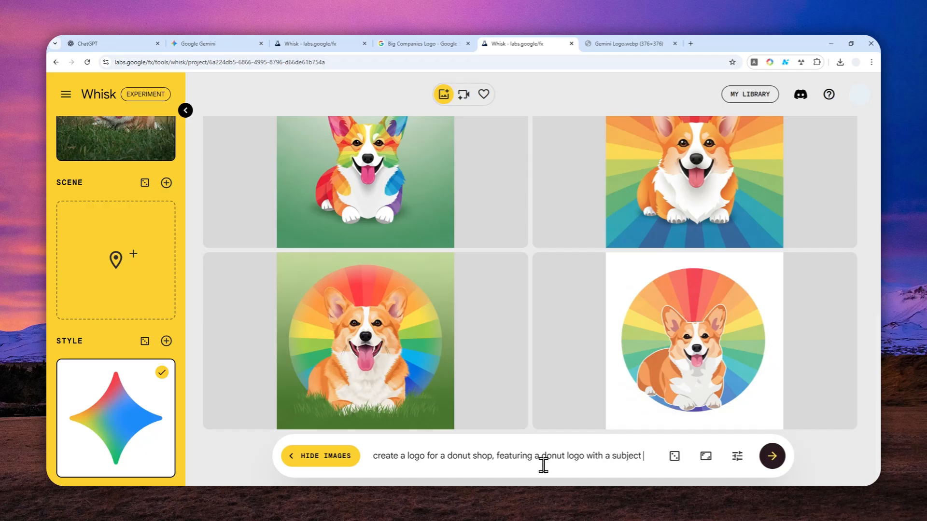
{"action": "type", "text": "as"}
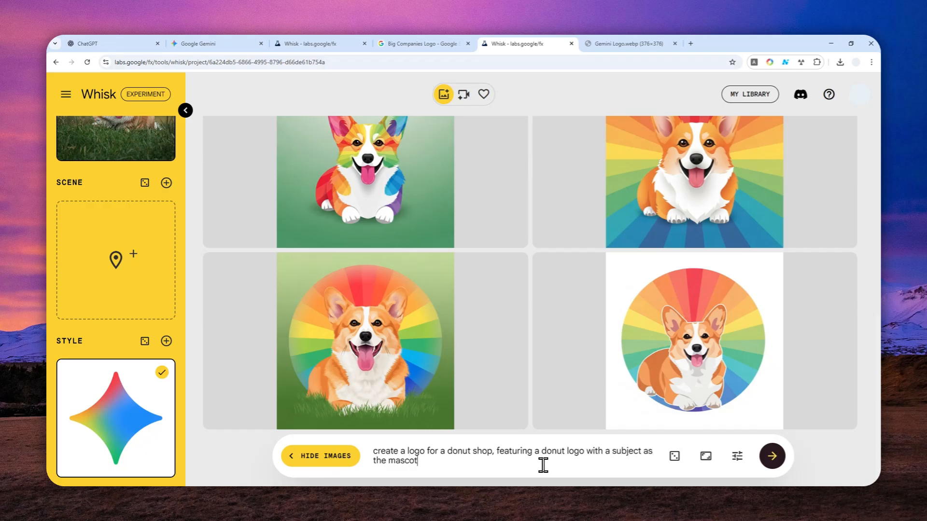
{"action": "type", "text": " the mascot"}
{"action": "left_click", "coordinate": [771, 456]}
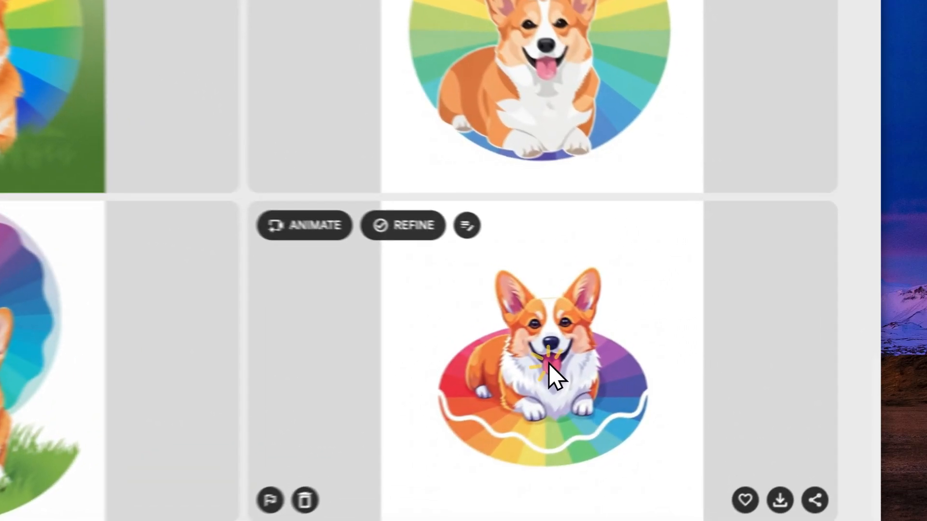
View the logo of the corgi lying on a rainbow oval enlarged, and generate another batch with the same prompt.
{"action": "left_click", "coordinate": [695, 358]}
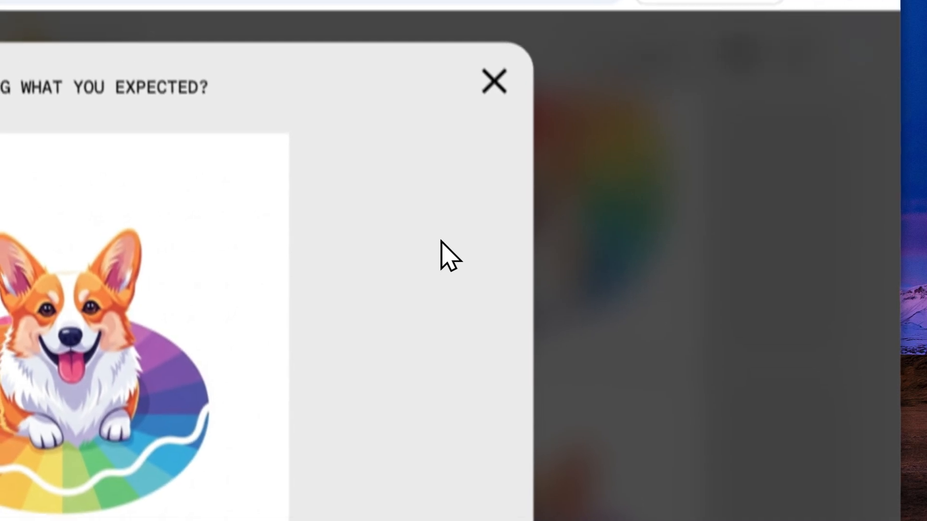
{"action": "left_click", "coordinate": [493, 81]}
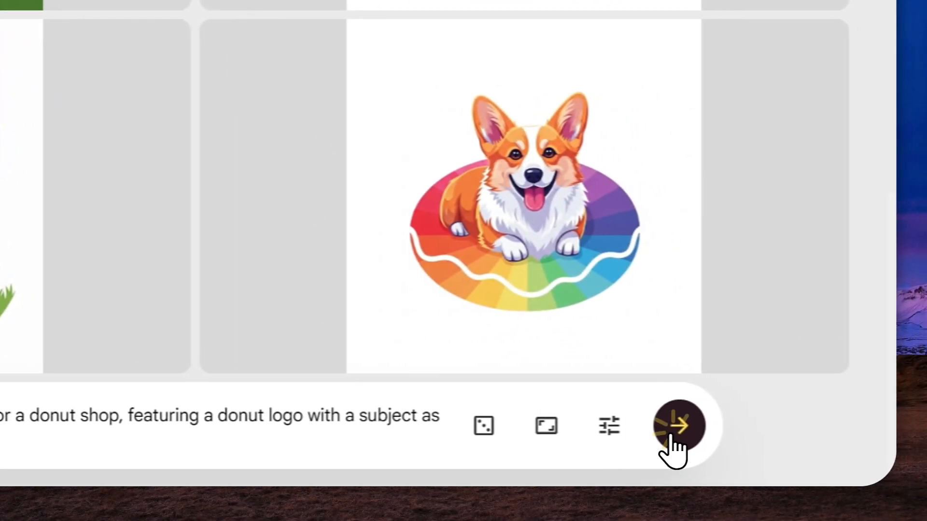
{"action": "left_click", "coordinate": [745, 429]}
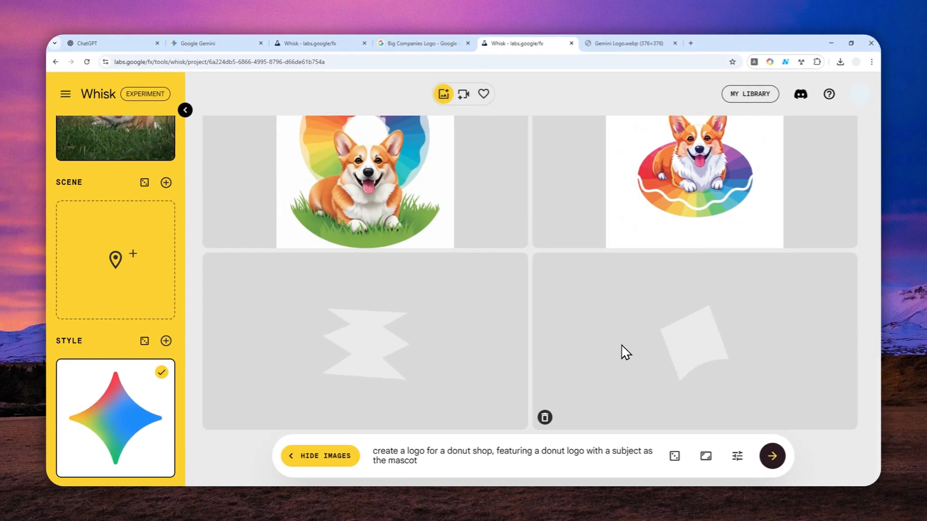
Reopen the rainbow oval corgi logo and examine its image and detailed description.
{"action": "scroll", "coordinate": [587, 324], "scroll_direction": "up", "scroll_amount": 2}
{"action": "left_click", "coordinate": [665, 240]}
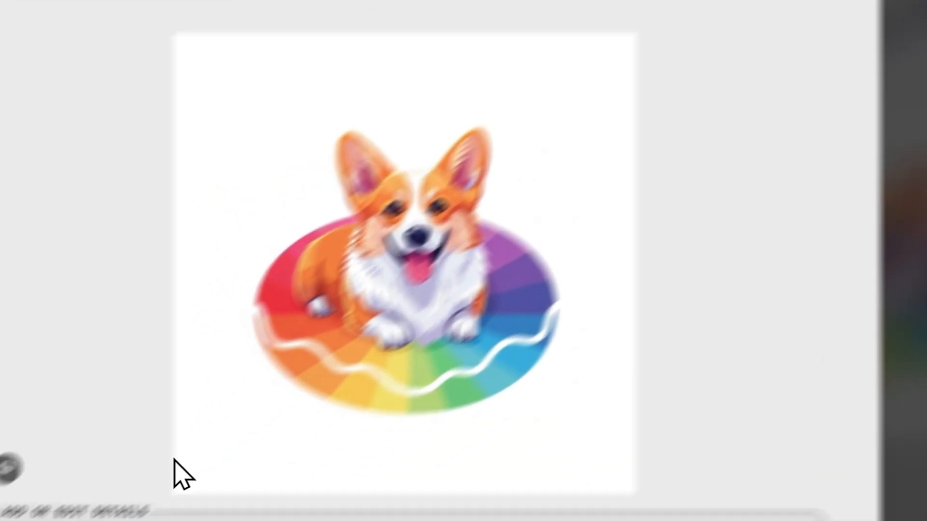
{"action": "left_click_drag", "start_coordinate": [250, 352], "coordinate": [637, 385]}
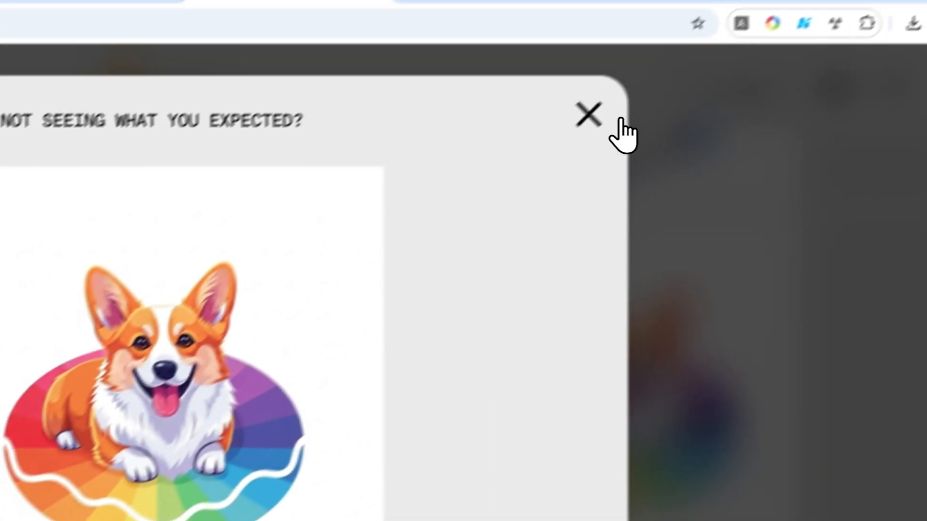
{"action": "left_click", "coordinate": [613, 118]}
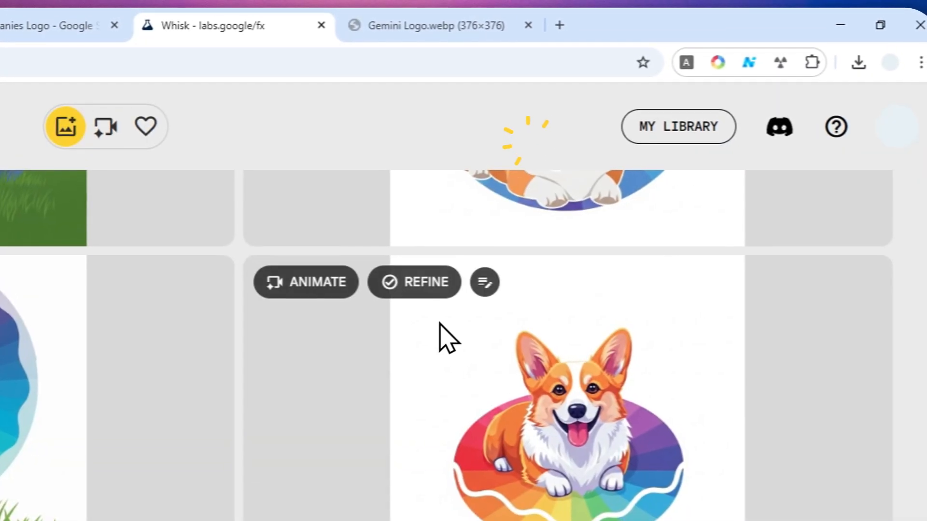
Generate one more batch with the unchanged mascot prompt and open the logo of the corgi's head inside a rainbow donut.
{"action": "scroll", "coordinate": [439, 323], "scroll_direction": "down", "scroll_amount": 2}
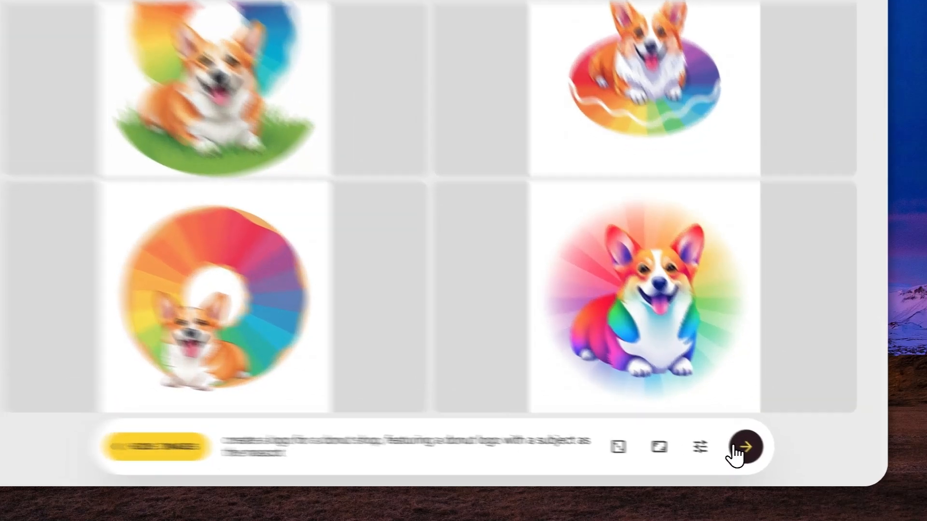
{"action": "left_click", "coordinate": [764, 456]}
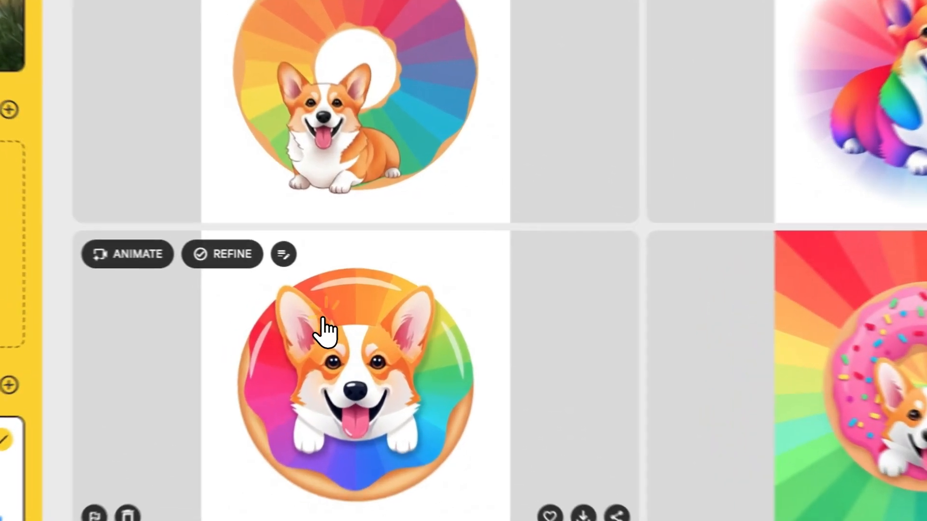
{"action": "left_click", "coordinate": [345, 309]}
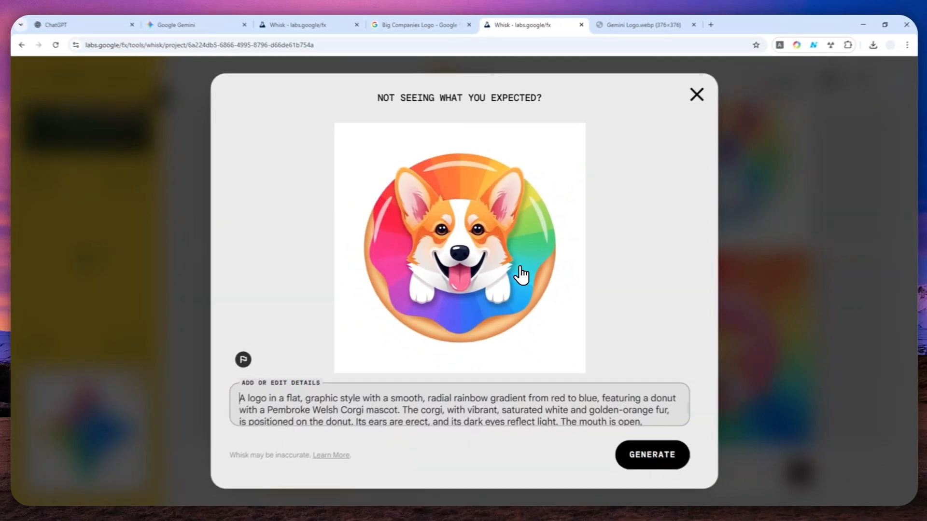